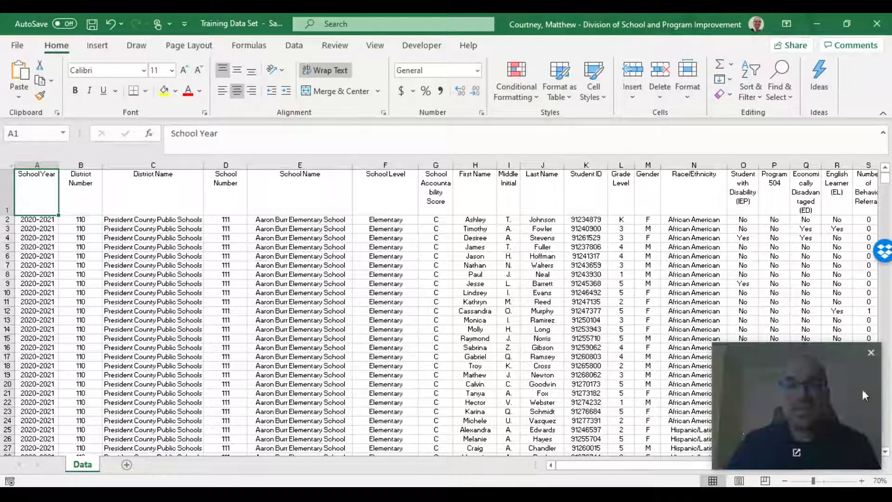
Step: Check how far down the School Year column of the data set extends, and return to cell A1
{"action": "left_click_drag", "start_coordinate": [570, 463], "coordinate": [553, 481]}
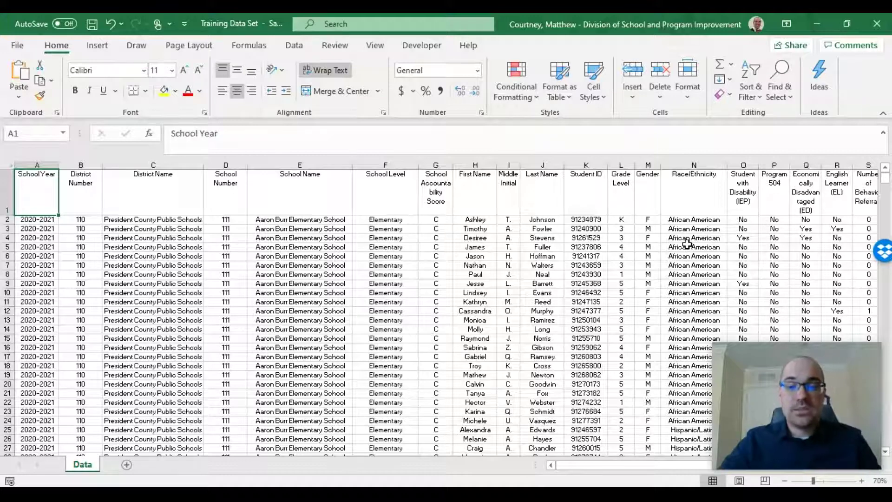
{"action": "key", "text": "ctrl+shift+Down"}
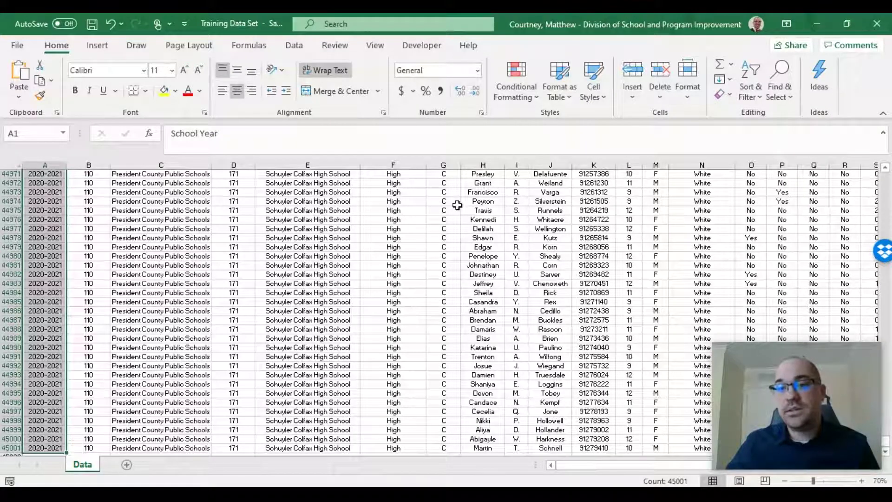
{"action": "key", "text": "ctrl+Home"}
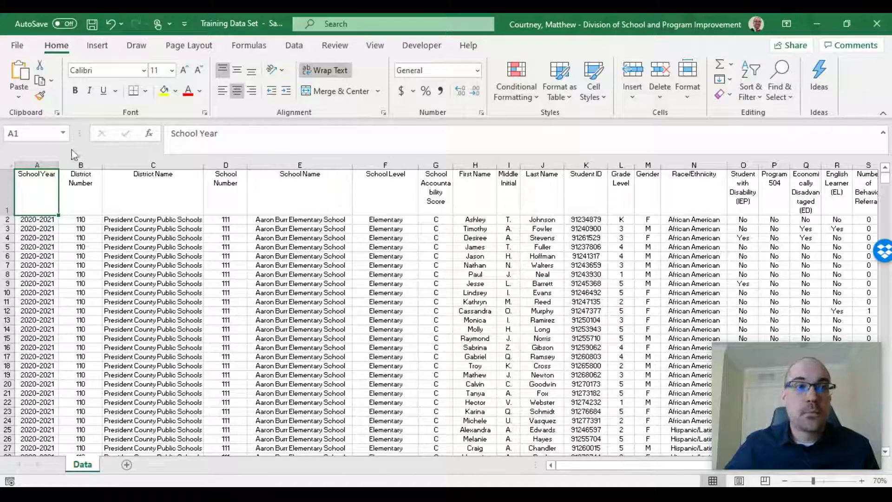
Step: Create a PivotTable on a new worksheet from the range Data!$A$1:$AG$45001
{"action": "left_click", "coordinate": [98, 49]}
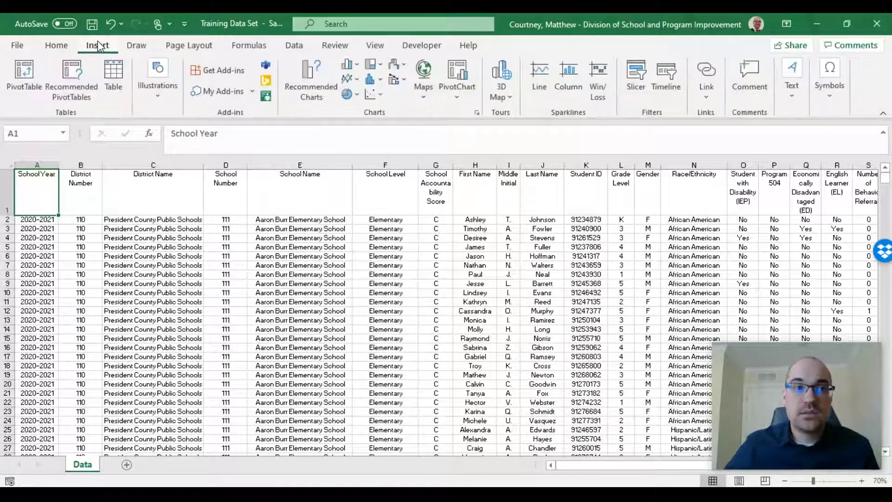
{"action": "left_click", "coordinate": [30, 80]}
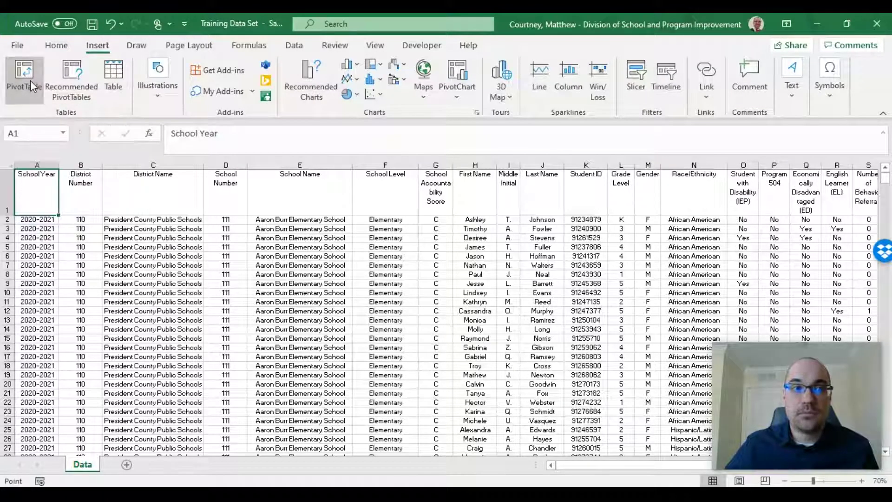
{"action": "left_click_drag", "start_coordinate": [728, 272], "coordinate": [413, 124]}
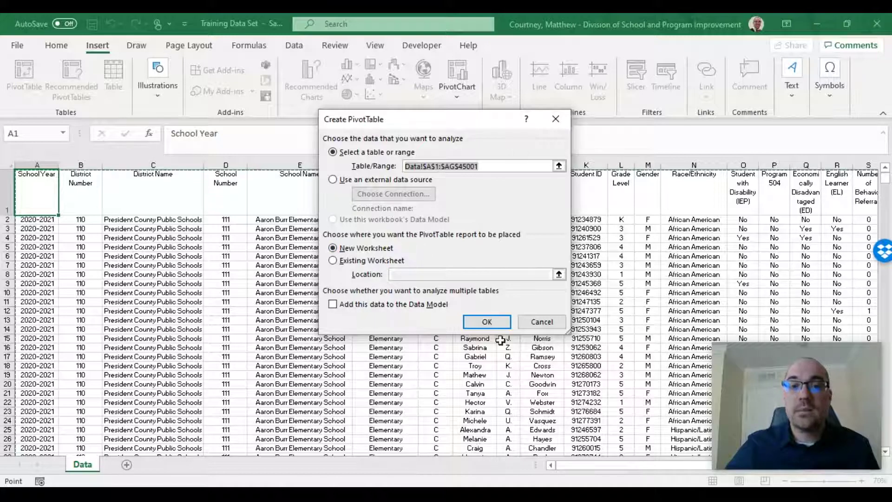
{"action": "left_click", "coordinate": [483, 325]}
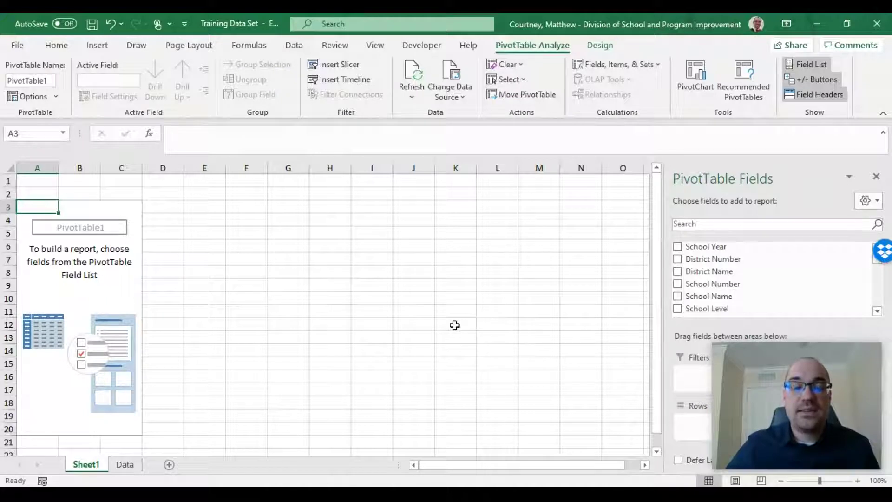
Step: Examine the full list of available PivotTable fields and compare it with the column headers on the Data sheet
{"action": "mouse_move", "coordinate": [812, 399]}
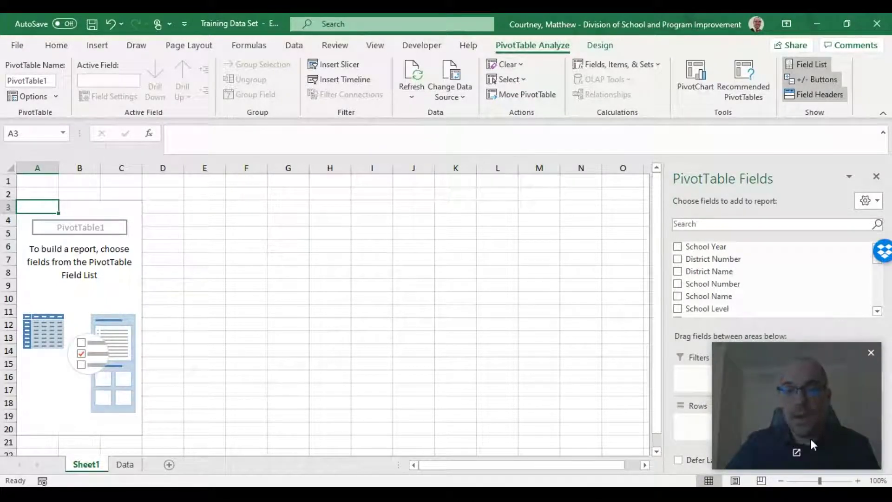
{"action": "left_click", "coordinate": [870, 354]}
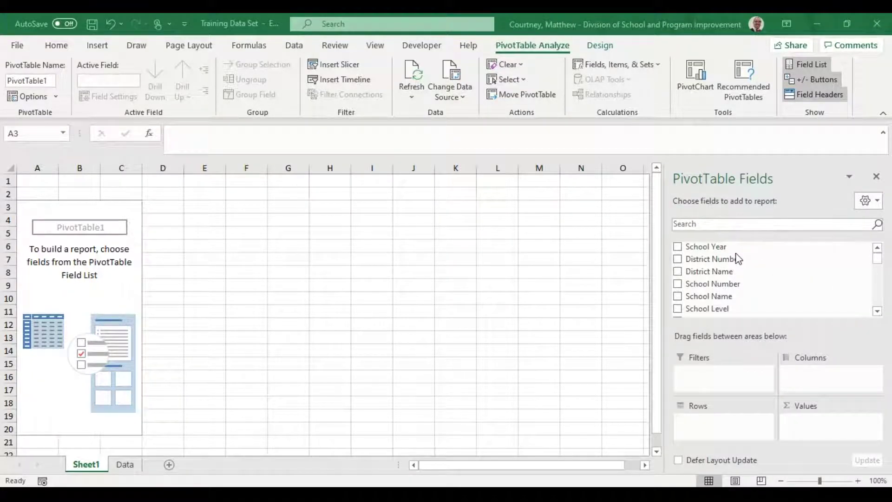
{"action": "left_click", "coordinate": [878, 257]}
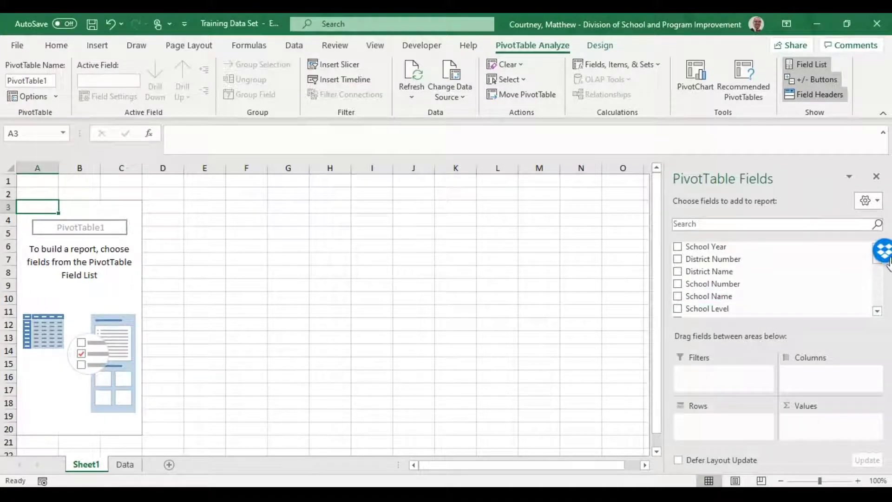
{"action": "scroll", "coordinate": [877, 312], "scroll_direction": "down", "scroll_amount": 3}
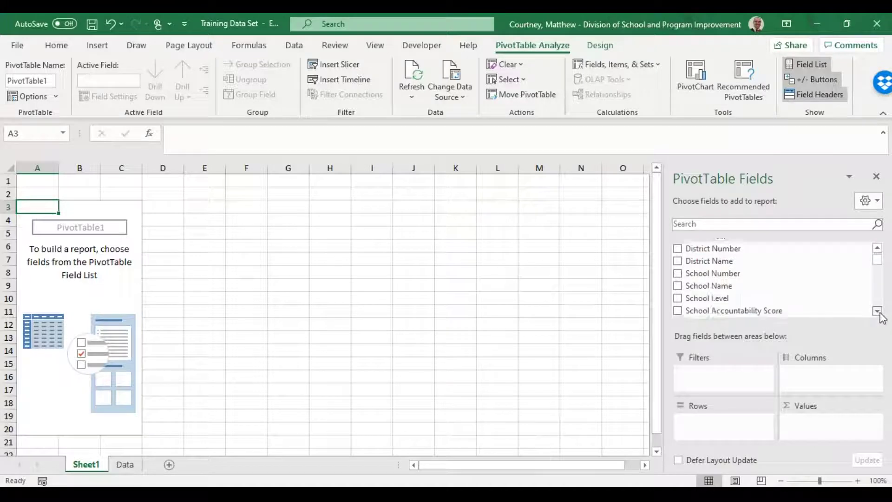
{"action": "scroll", "coordinate": [877, 312], "scroll_direction": "down", "scroll_amount": 2}
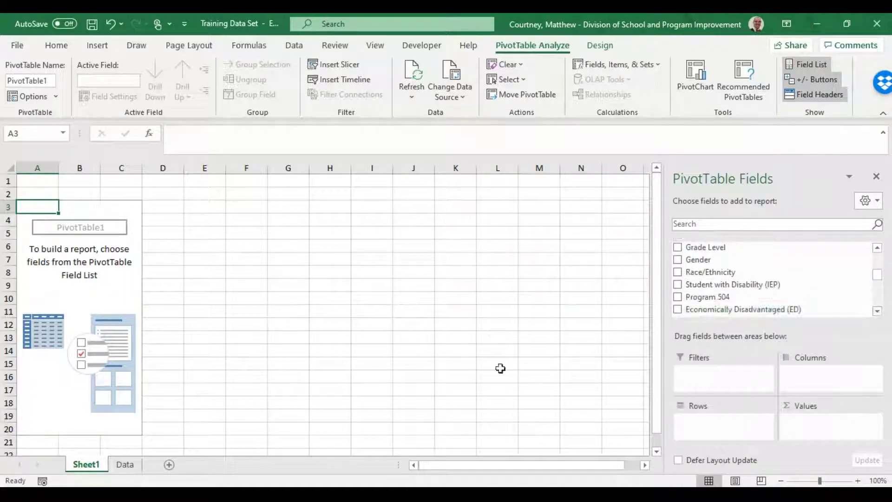
{"action": "left_click", "coordinate": [130, 471]}
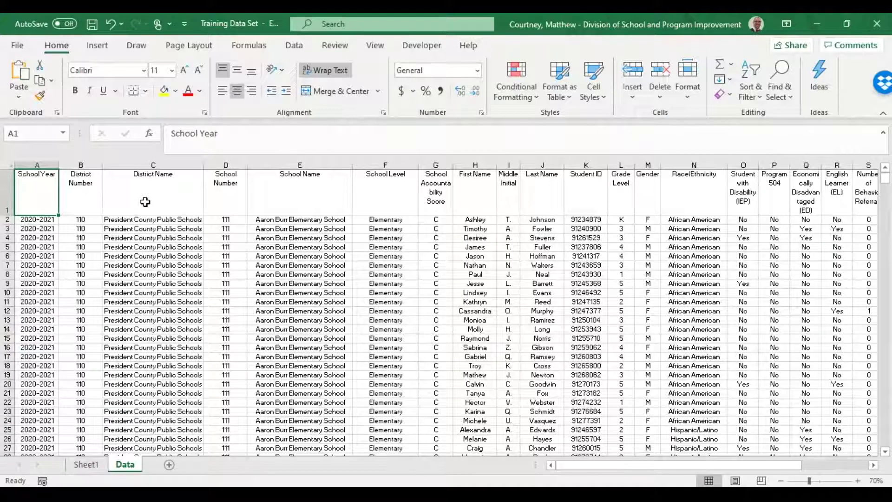
{"action": "left_click", "coordinate": [86, 465]}
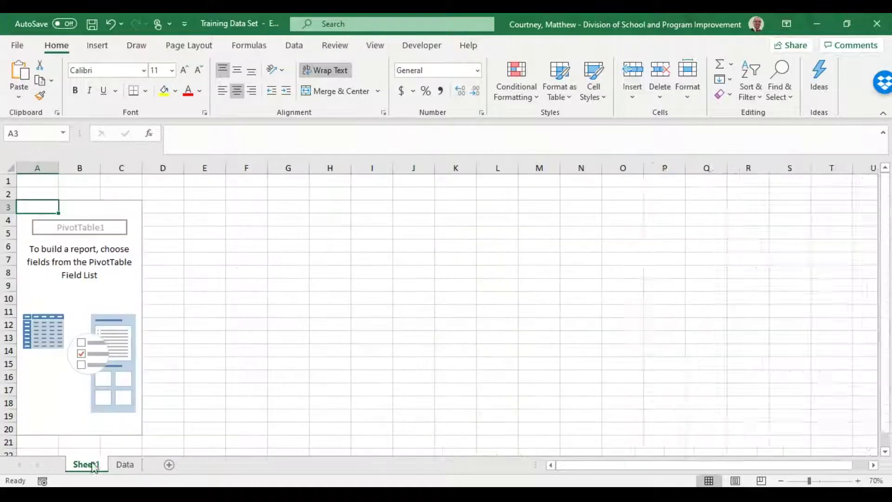
{"action": "left_click_drag", "start_coordinate": [879, 278], "coordinate": [878, 304]}
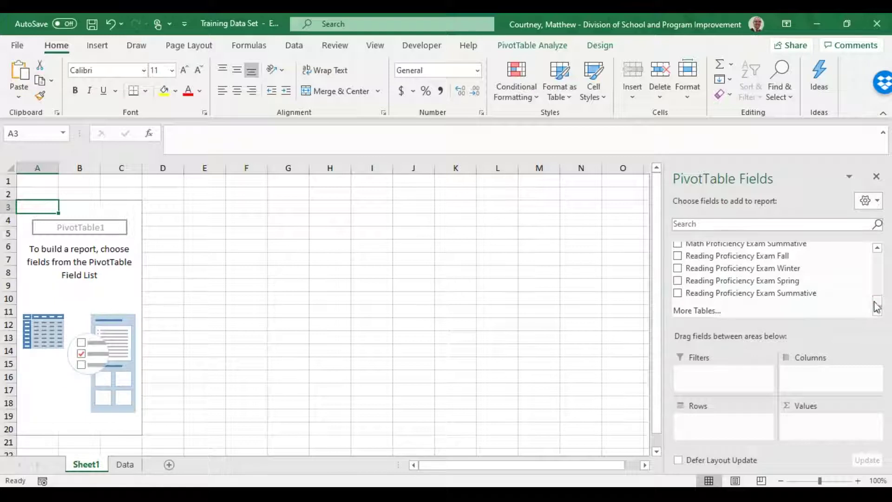
{"action": "left_click_drag", "start_coordinate": [878, 303], "coordinate": [887, 262]}
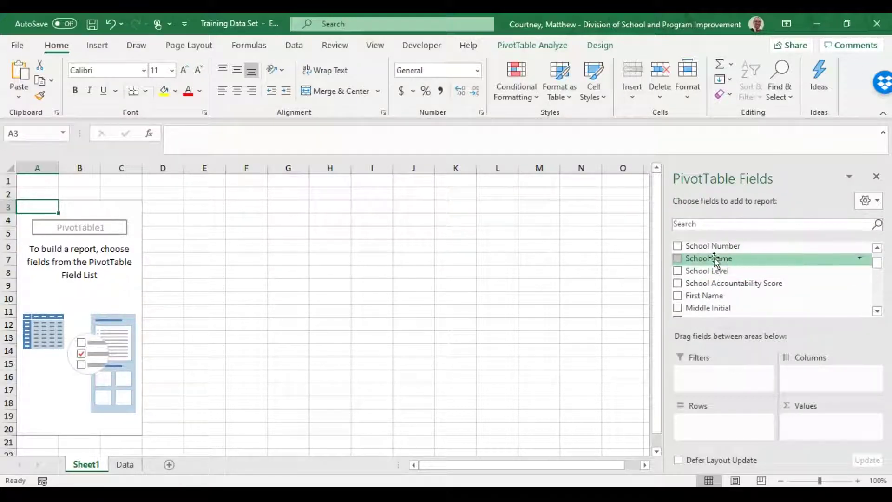
Step: Add School Name as the PivotTable's row field and review the list of schools down to the grand total
{"action": "left_click_drag", "start_coordinate": [714, 259], "coordinate": [724, 434]}
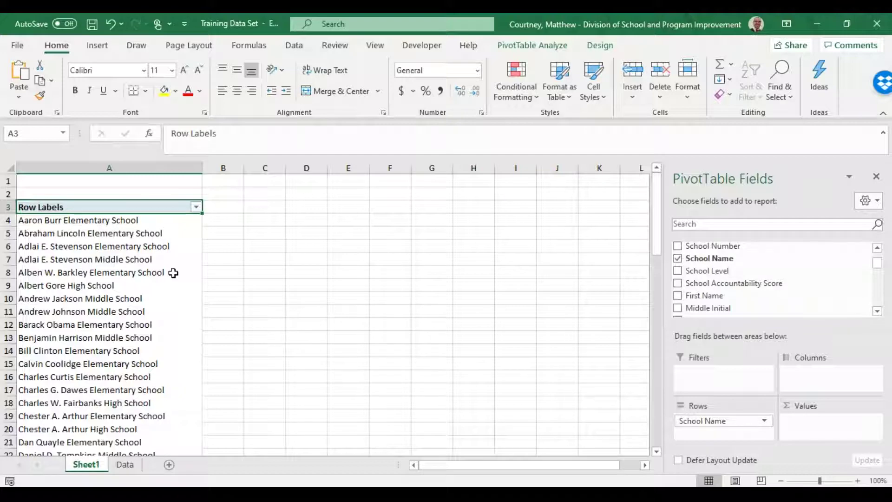
{"action": "scroll", "coordinate": [165, 279], "scroll_direction": "down", "scroll_amount": 4}
{"action": "scroll", "coordinate": [163, 287], "scroll_direction": "down", "scroll_amount": 3}
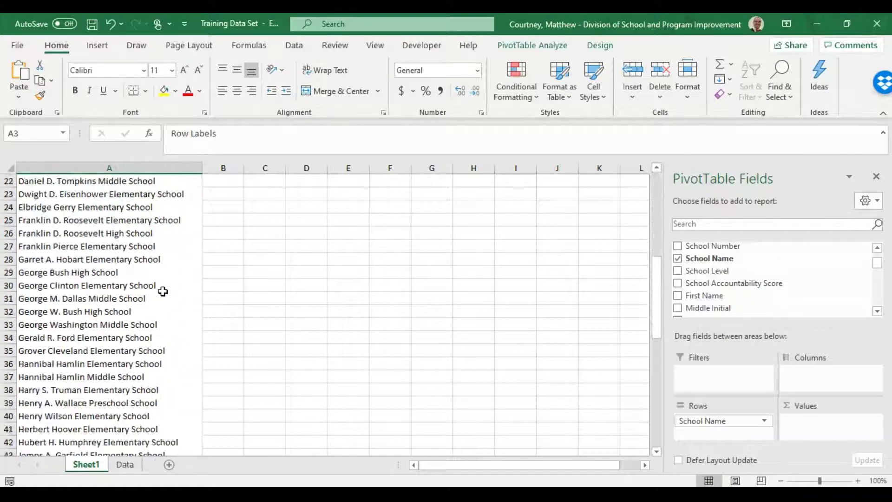
{"action": "scroll", "coordinate": [162, 292], "scroll_direction": "down", "scroll_amount": 10}
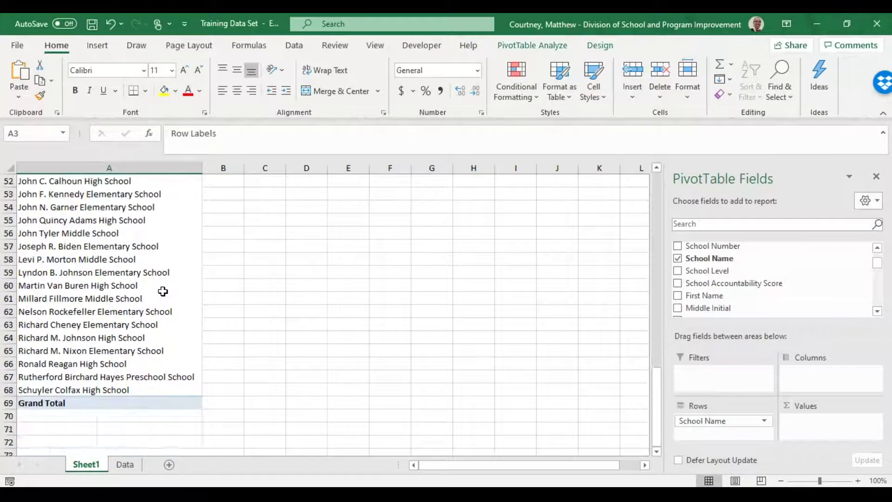
{"action": "scroll", "coordinate": [163, 292], "scroll_direction": "up", "scroll_amount": 17}
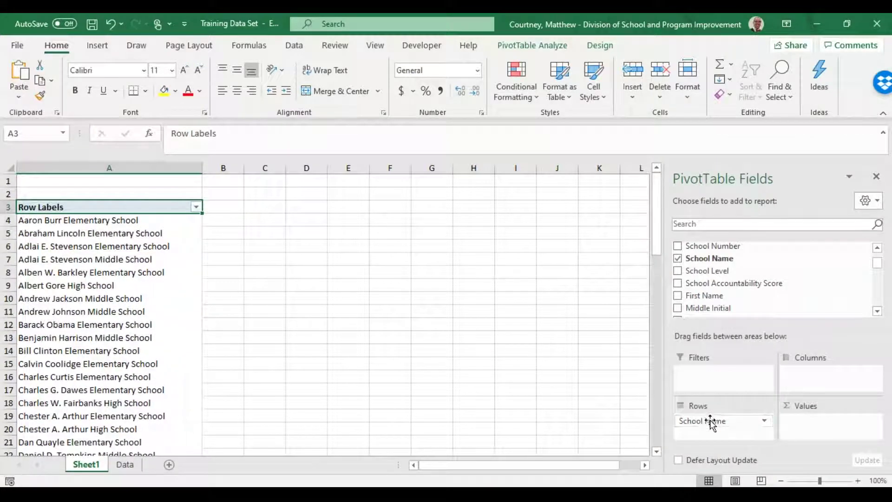
Step: Replace School Name with School Level in the PivotTable's rows and add Economically Disadvantaged (ED) to the values
{"action": "left_click_drag", "start_coordinate": [711, 420], "coordinate": [708, 260]}
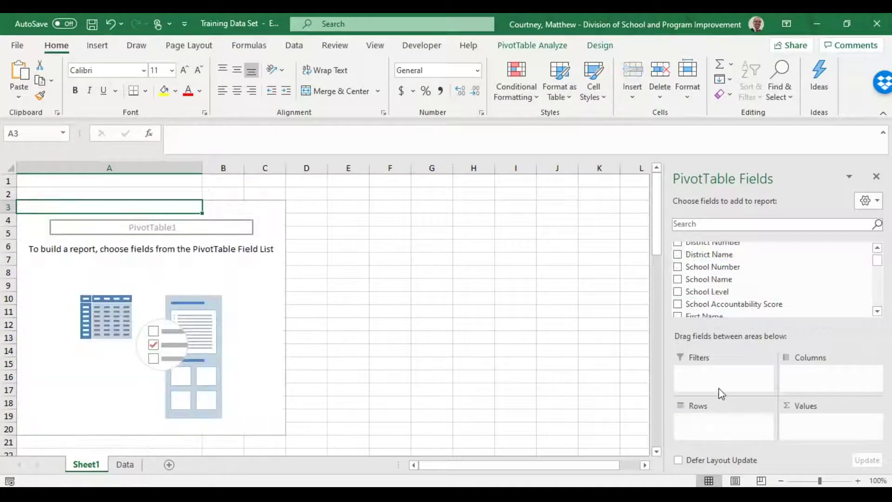
{"action": "left_click_drag", "start_coordinate": [695, 292], "coordinate": [709, 427]}
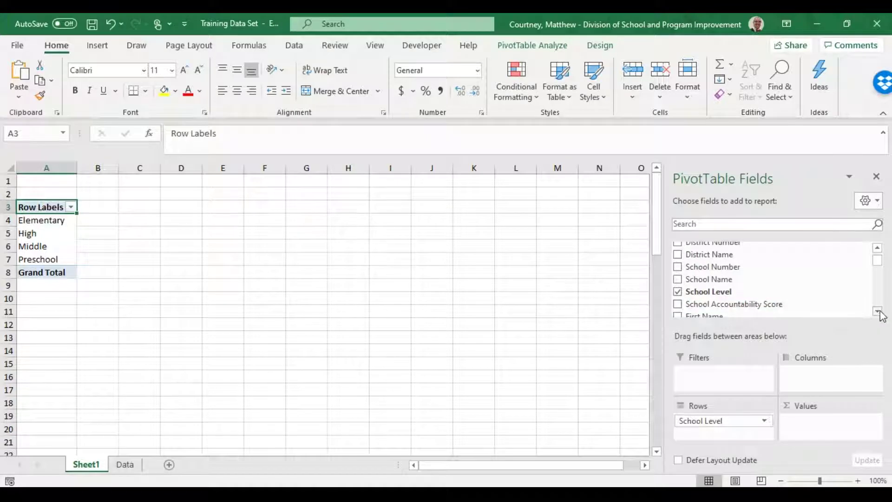
{"action": "left_click_drag", "start_coordinate": [881, 315], "coordinate": [882, 315]}
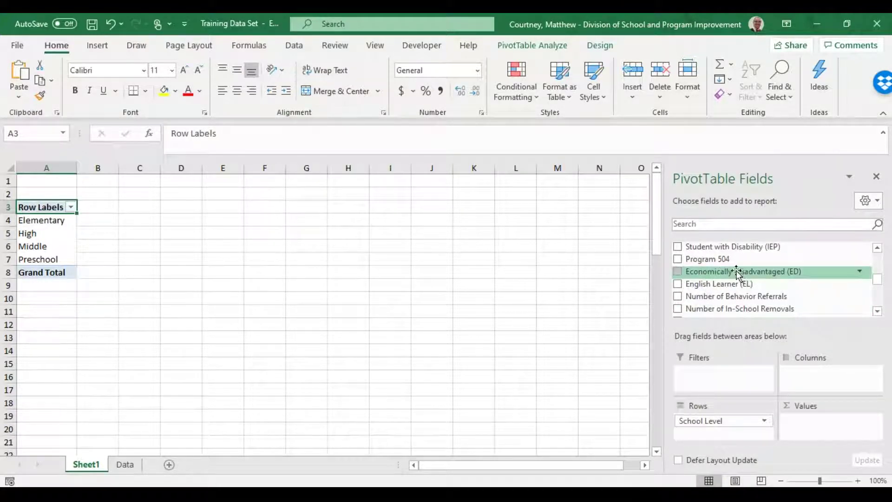
{"action": "left_click_drag", "start_coordinate": [742, 275], "coordinate": [826, 432]}
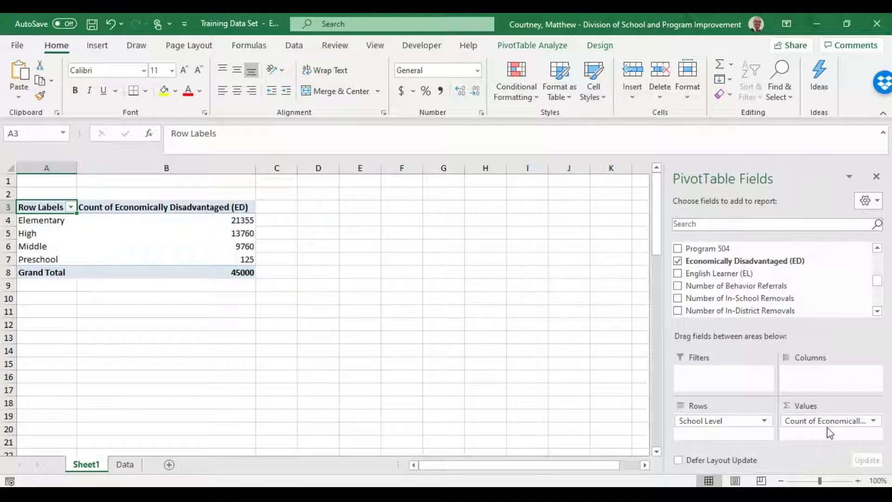
Step: Compare the entries in the Data sheet's Economically Disadvantaged (ED) column with the counts per school level in the PivotTable
{"action": "left_click", "coordinate": [127, 463]}
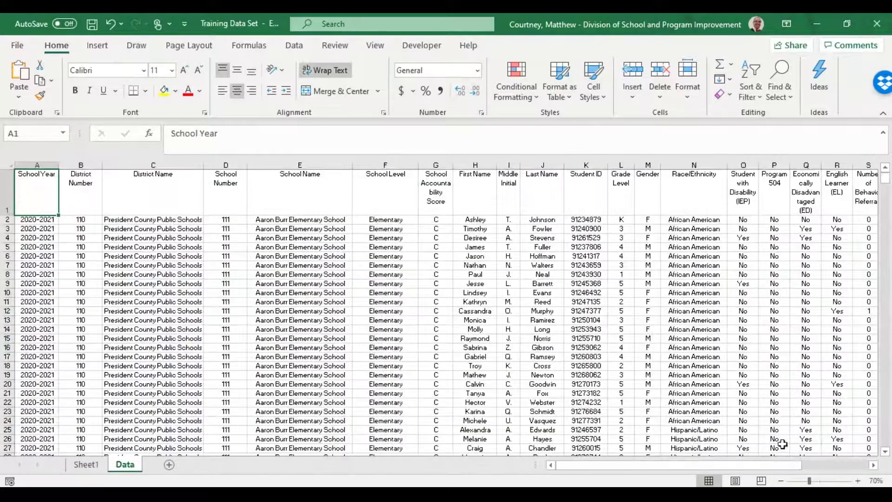
{"action": "left_click", "coordinate": [873, 465]}
{"action": "left_click", "coordinate": [873, 465]}
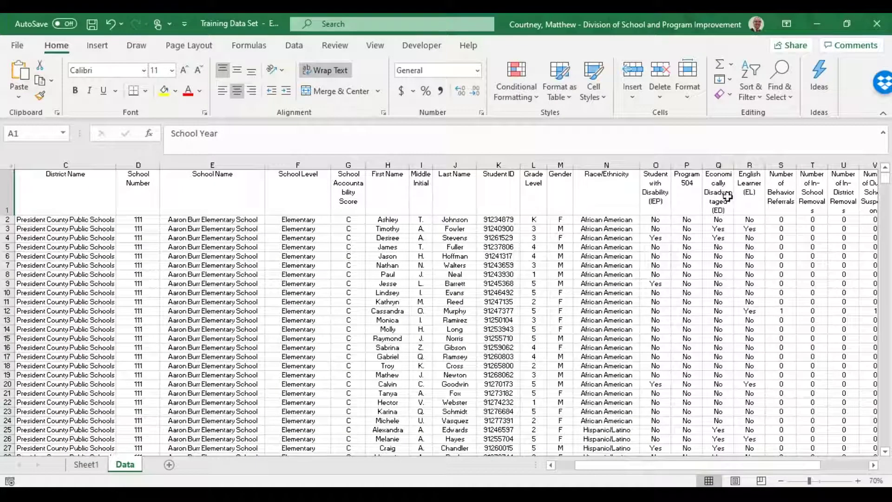
{"action": "left_click", "coordinate": [720, 204]}
{"action": "left_click", "coordinate": [720, 219]}
{"action": "left_click", "coordinate": [719, 228]}
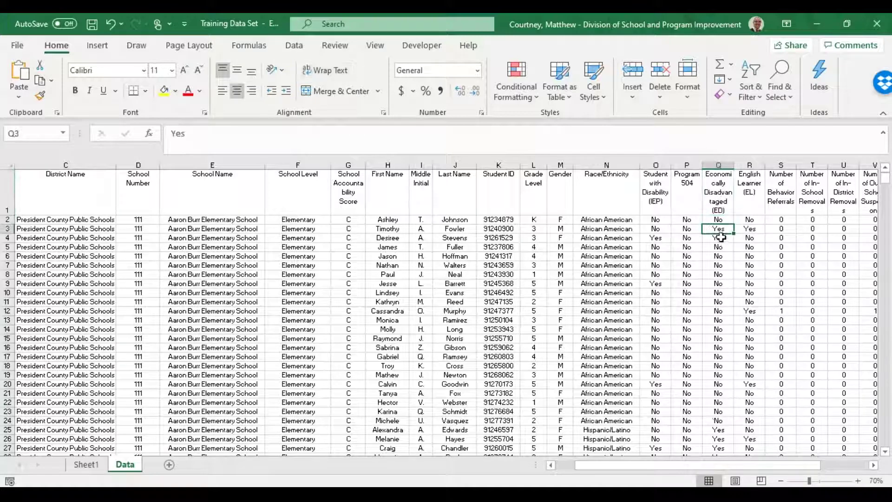
{"action": "left_click", "coordinate": [718, 220]}
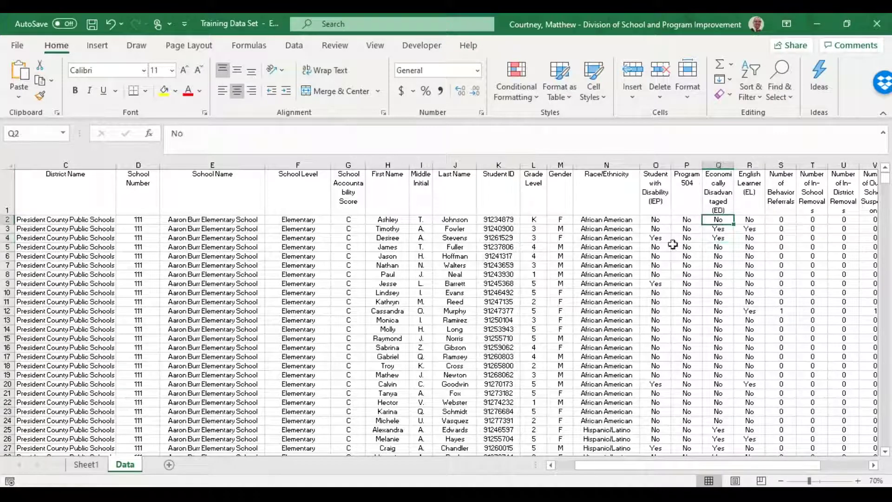
{"action": "left_click", "coordinate": [86, 465]}
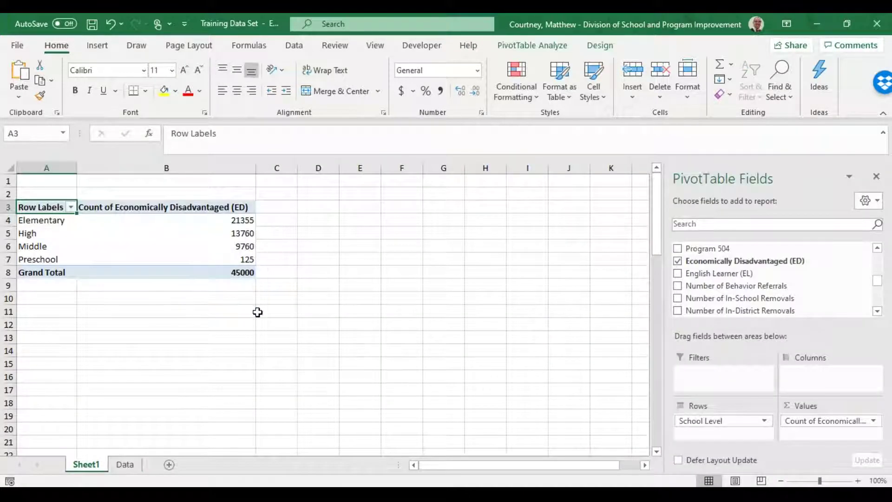
{"action": "left_click", "coordinate": [208, 282]}
{"action": "left_click", "coordinate": [212, 271]}
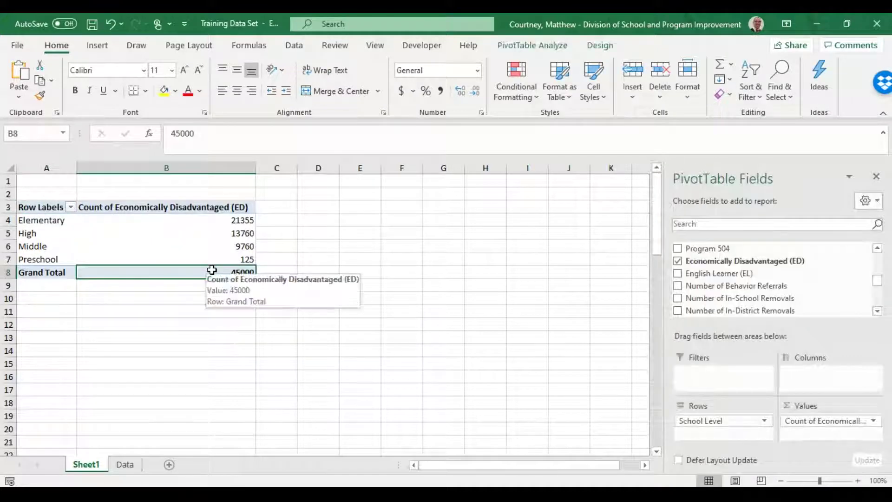
{"action": "left_click", "coordinate": [217, 219]}
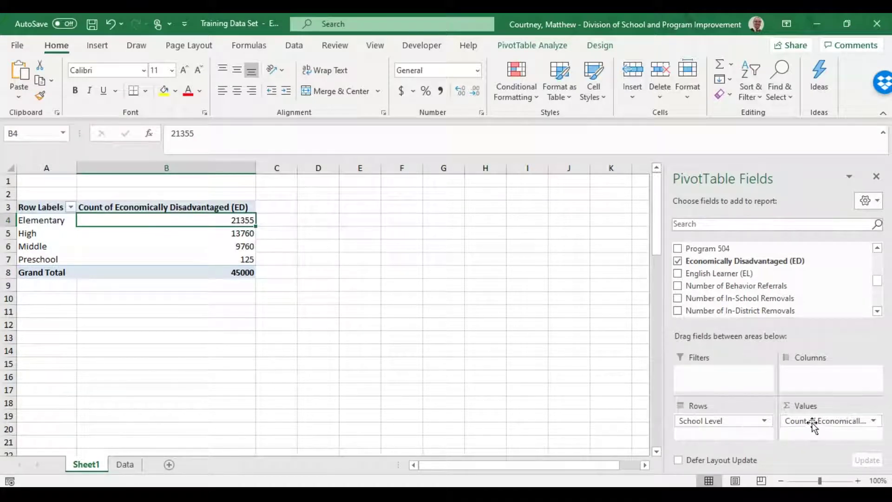
Step: Move Economically Disadvantaged (ED) from the PivotTable's values to its columns and inspect the Elementary row under each column heading
{"action": "left_click_drag", "start_coordinate": [813, 424], "coordinate": [816, 389]}
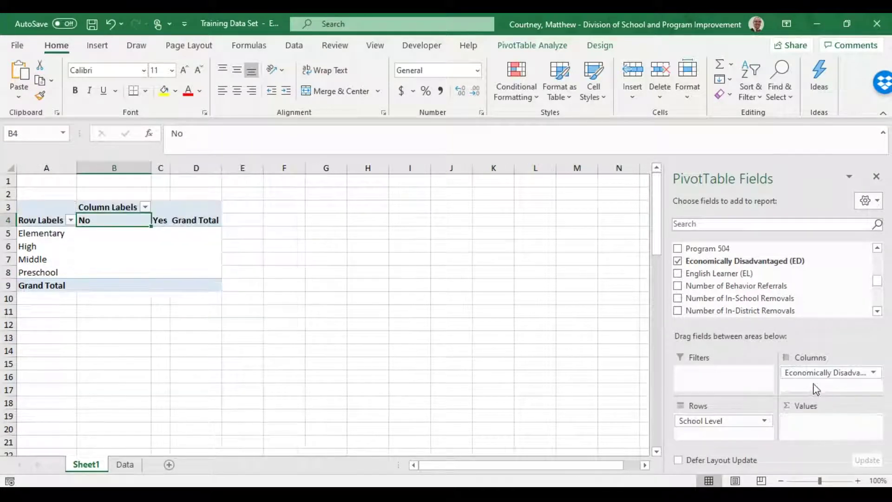
{"action": "left_click", "coordinate": [117, 232]}
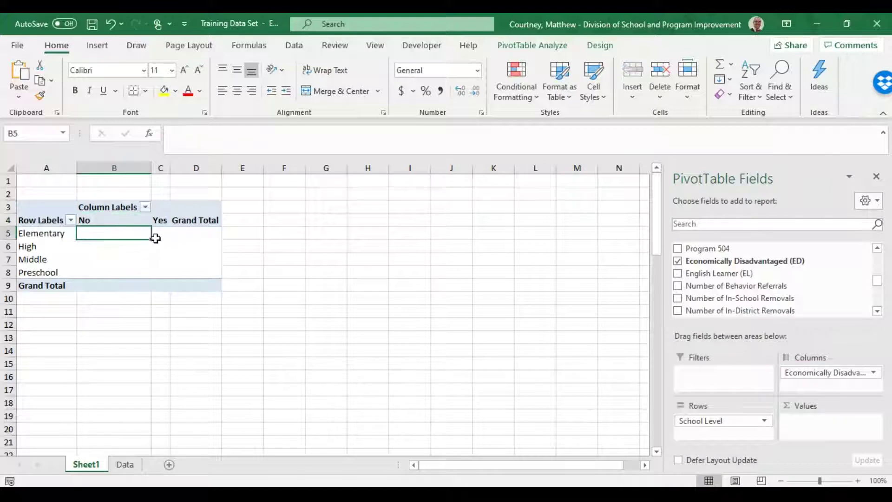
{"action": "left_click", "coordinate": [161, 234]}
{"action": "left_click", "coordinate": [133, 232]}
{"action": "left_click", "coordinate": [199, 231]}
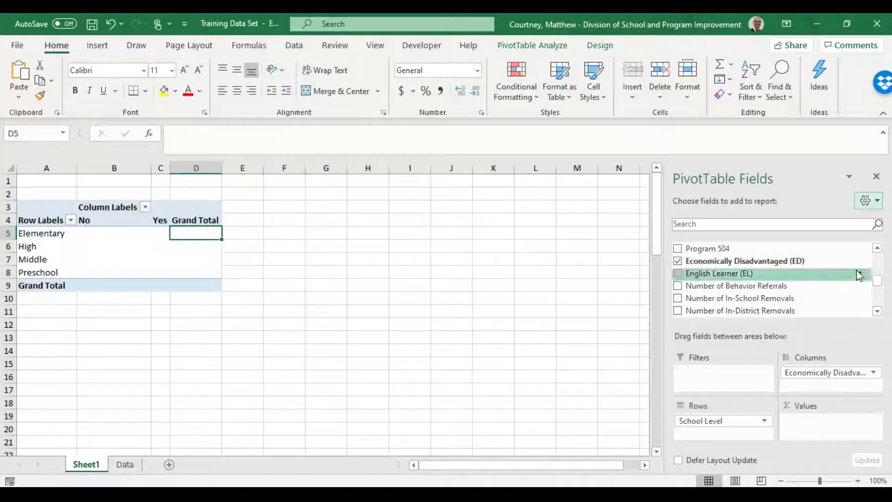
Step: Add Student ID to the PivotTable's values summarized by Count and inspect the Elementary row under No, Yes and Grand Total
{"action": "left_click_drag", "start_coordinate": [877, 249], "coordinate": [878, 249]}
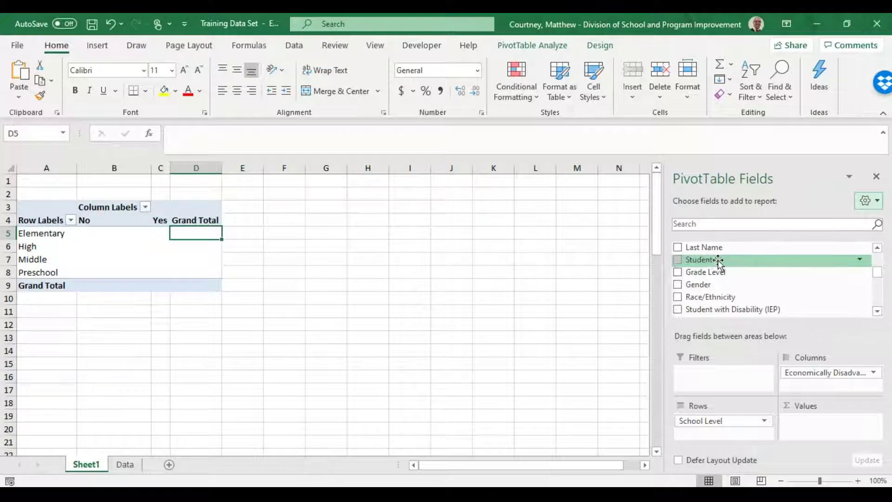
{"action": "left_click_drag", "start_coordinate": [724, 264], "coordinate": [840, 423]}
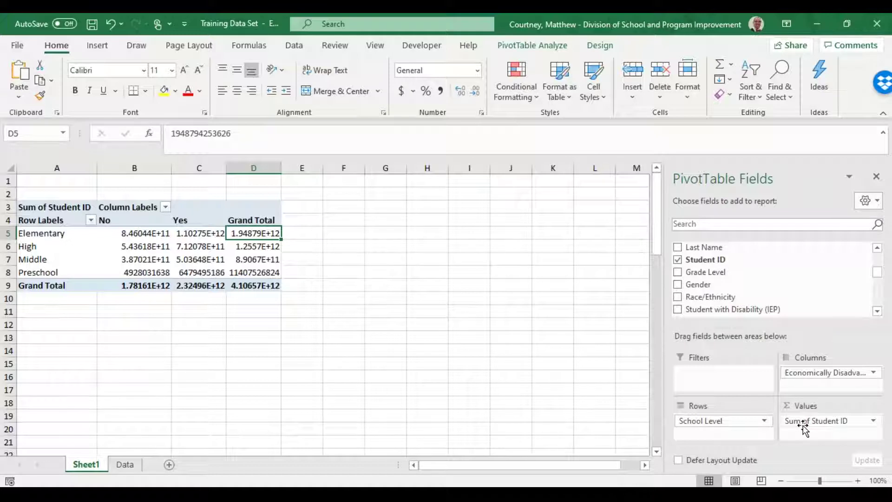
{"action": "left_click", "coordinate": [827, 420]}
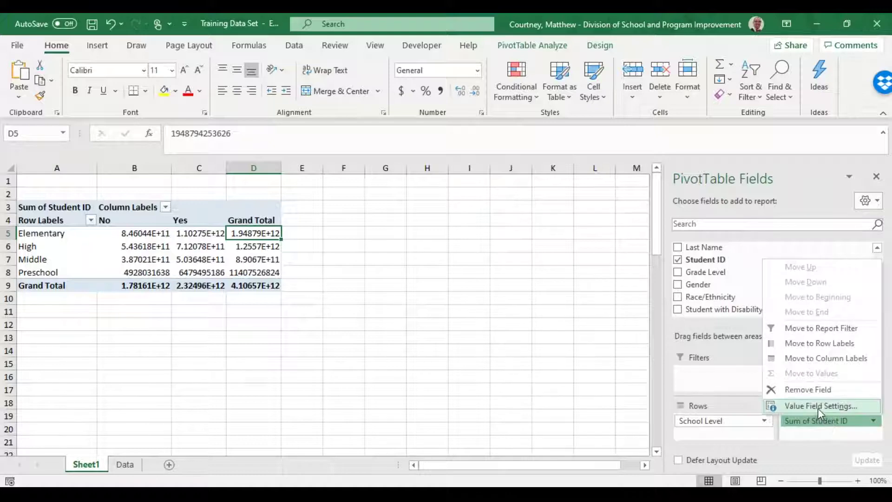
{"action": "left_click", "coordinate": [817, 406]}
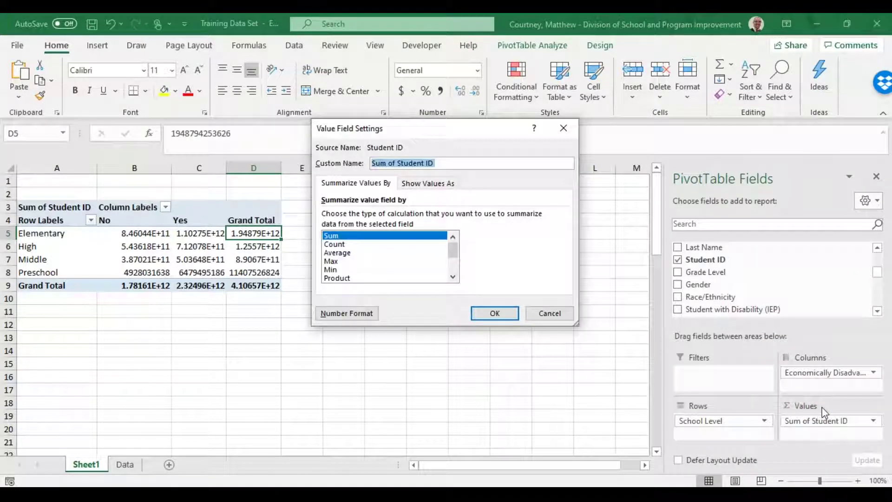
{"action": "left_click", "coordinate": [342, 245]}
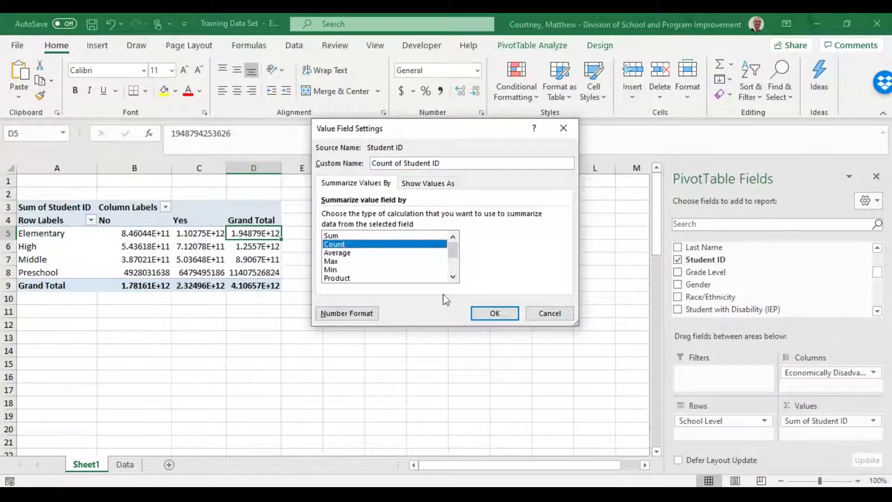
{"action": "left_click", "coordinate": [494, 312]}
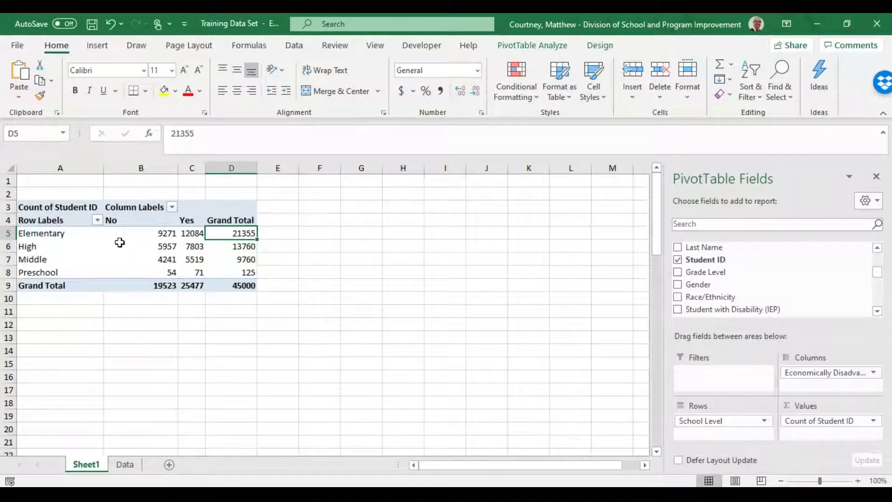
{"action": "mouse_move", "coordinate": [141, 234]}
{"action": "left_click", "coordinate": [54, 233]}
{"action": "left_click", "coordinate": [143, 230]}
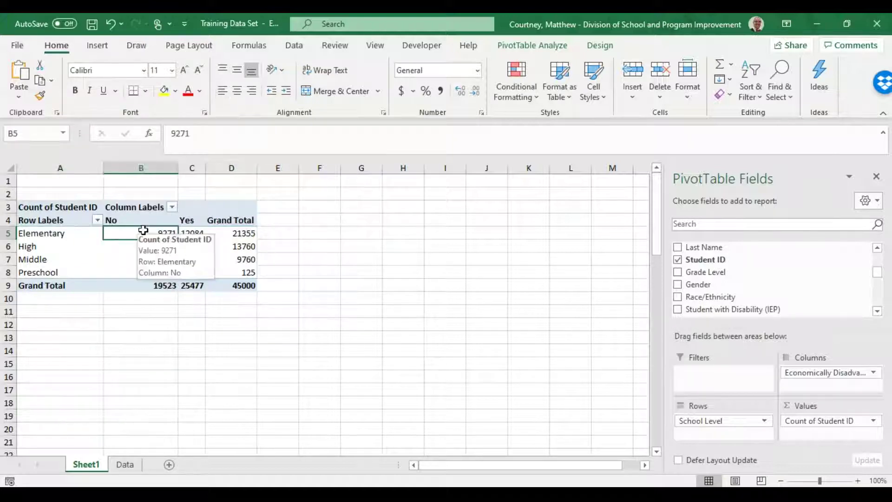
{"action": "left_click", "coordinate": [192, 234]}
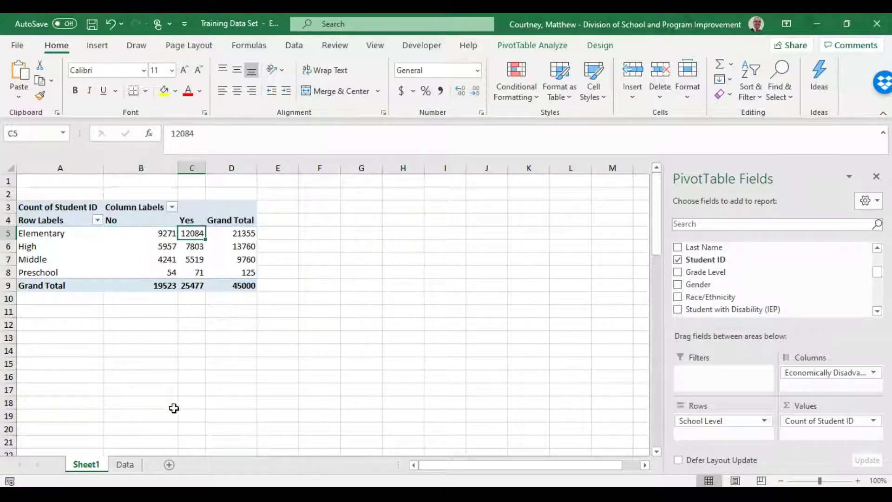
{"action": "left_click", "coordinate": [240, 235]}
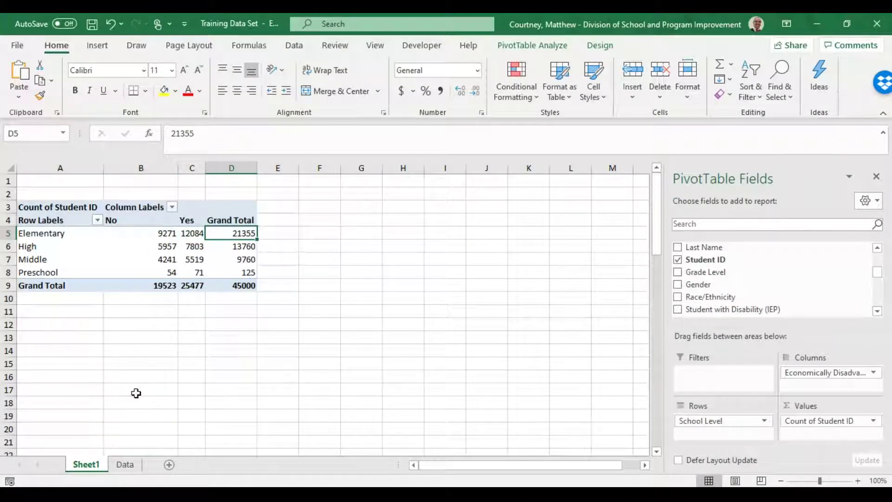
Step: Move Economically Disadvantaged (ED) from the PivotTable's columns to its filters and filter the report to Yes
{"action": "left_click_drag", "start_coordinate": [818, 375], "coordinate": [730, 384]}
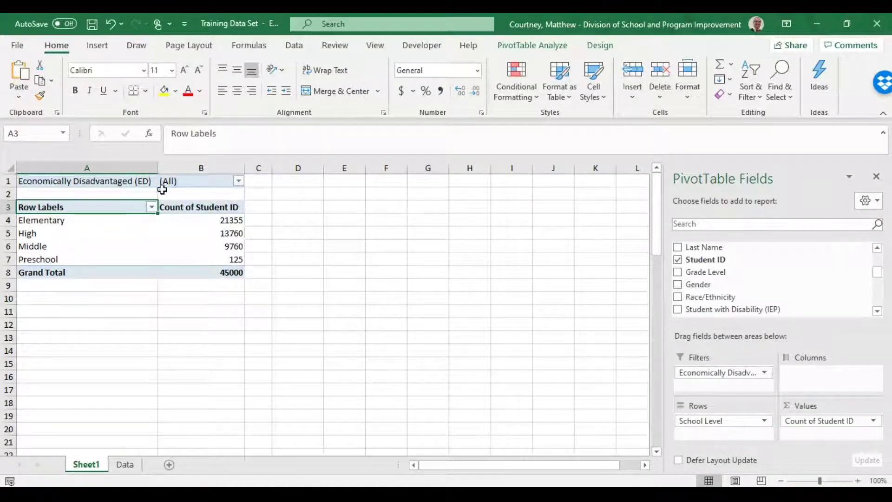
{"action": "left_click", "coordinate": [238, 181]}
{"action": "left_click", "coordinate": [112, 235]}
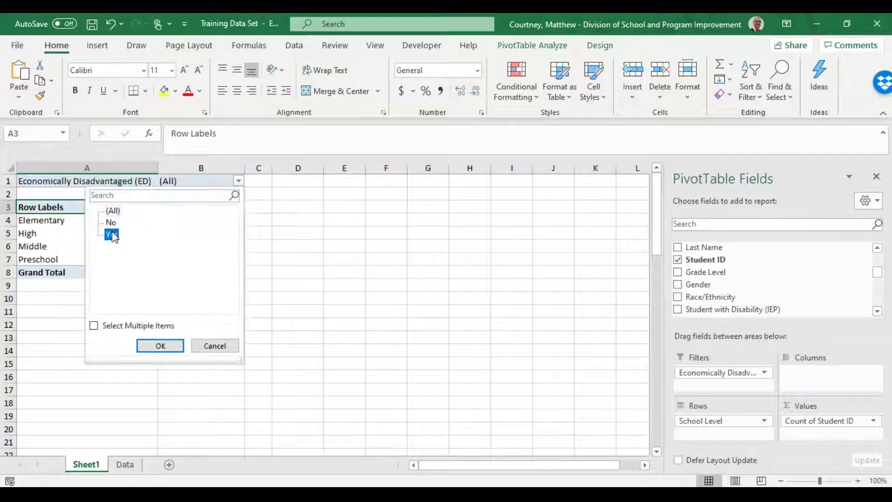
{"action": "left_click", "coordinate": [159, 345]}
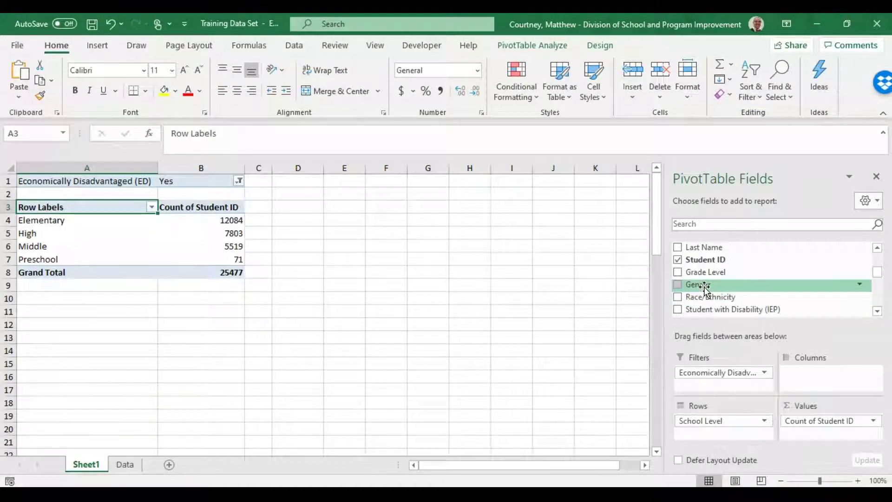
Step: Add Gender to the PivotTable's columns and inspect the Elementary row under F, M and Grand Total along with the report filter
{"action": "left_click_drag", "start_coordinate": [703, 286], "coordinate": [821, 380]}
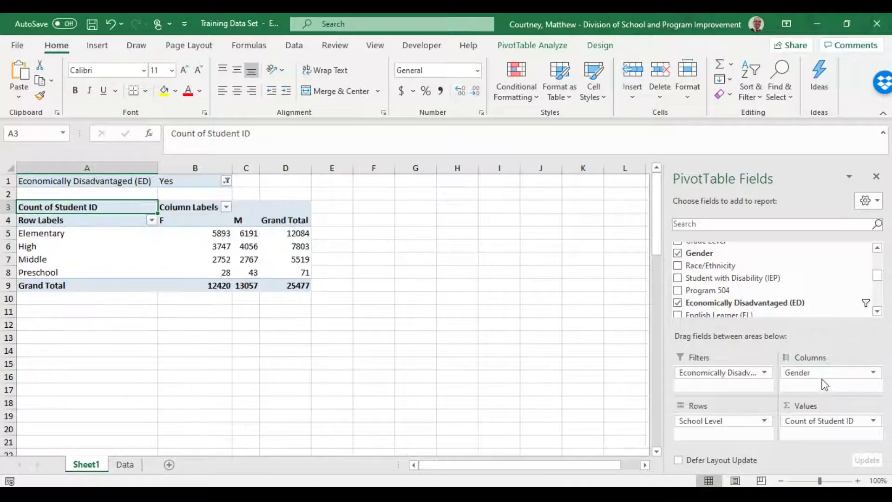
{"action": "left_click", "coordinate": [218, 232]}
{"action": "left_click", "coordinate": [246, 232]}
{"action": "left_click", "coordinate": [297, 232]}
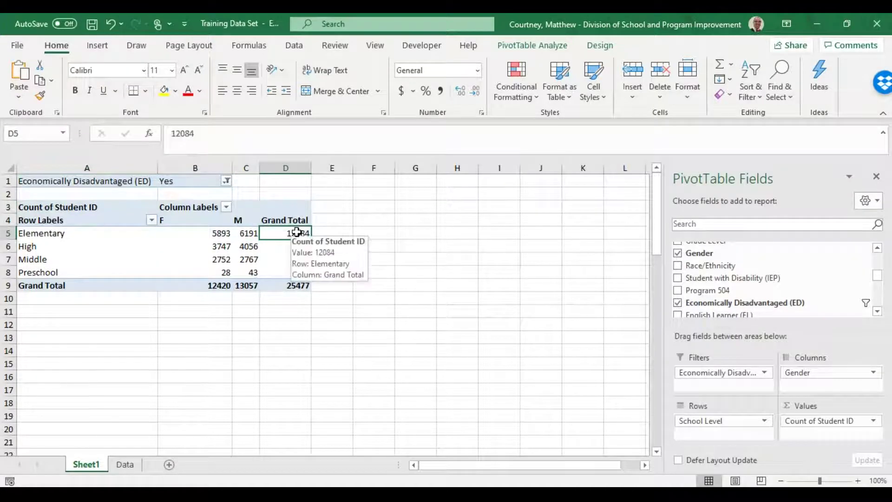
{"action": "left_click", "coordinate": [169, 181]}
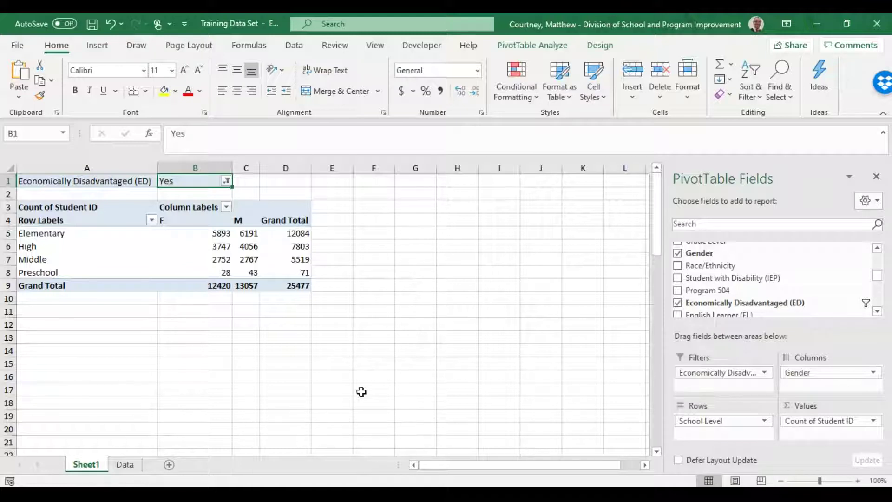
Step: Replace Student ID with Number of Behavior Referrals in the PivotTable's values
{"action": "left_click_drag", "start_coordinate": [824, 416], "coordinate": [823, 342]}
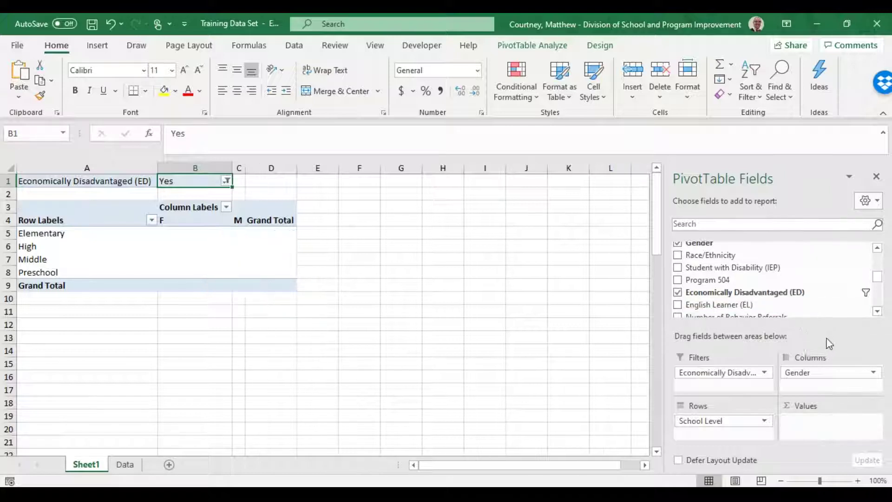
{"action": "left_click", "coordinate": [877, 313]}
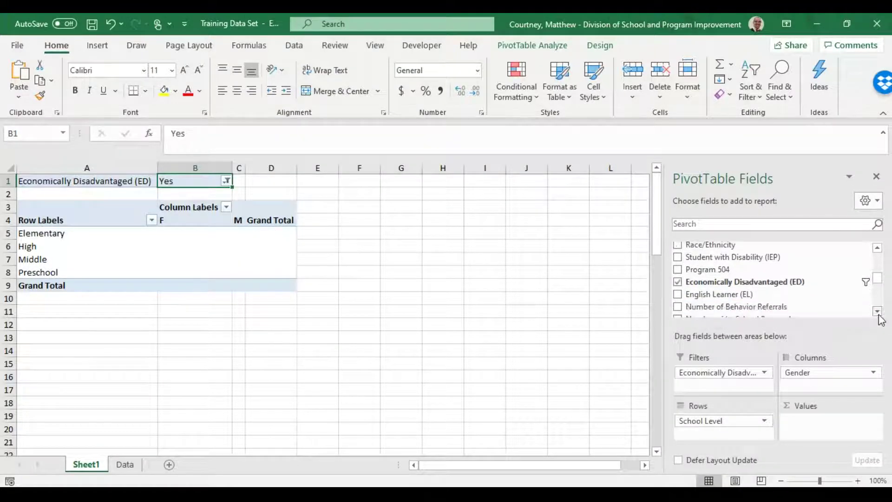
{"action": "left_click", "coordinate": [878, 312]}
{"action": "left_click", "coordinate": [877, 312]}
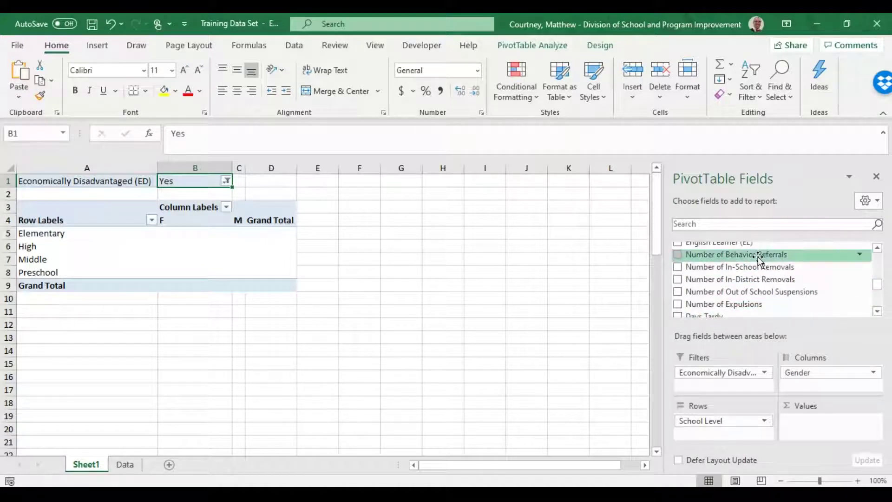
{"action": "left_click_drag", "start_coordinate": [730, 256], "coordinate": [849, 434]}
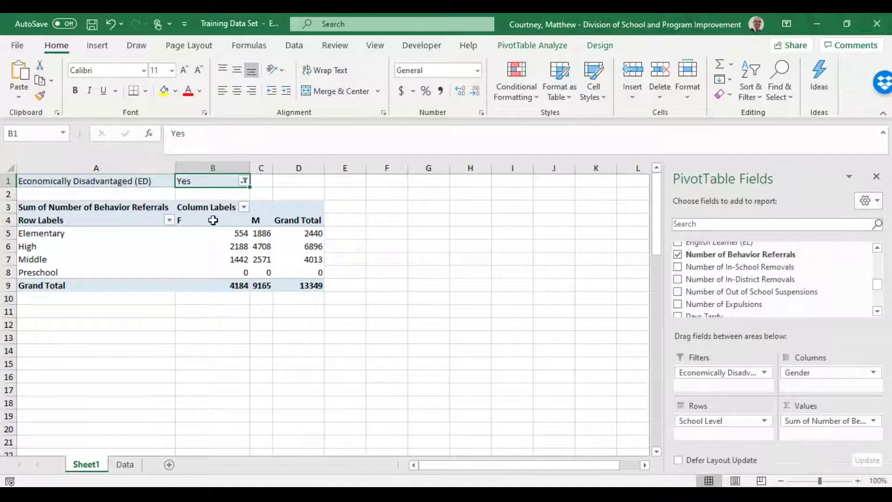
Step: Examine the Data sheet's Number of Behavior Referrals column, and compare it with the PivotTable's F and M columns and its report filter
{"action": "left_click", "coordinate": [124, 464]}
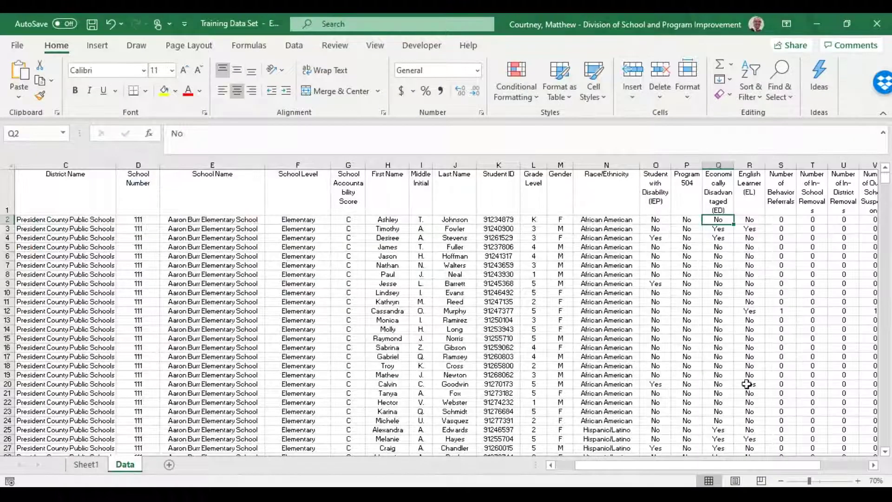
{"action": "left_click", "coordinate": [874, 465]}
{"action": "left_click", "coordinate": [873, 466]}
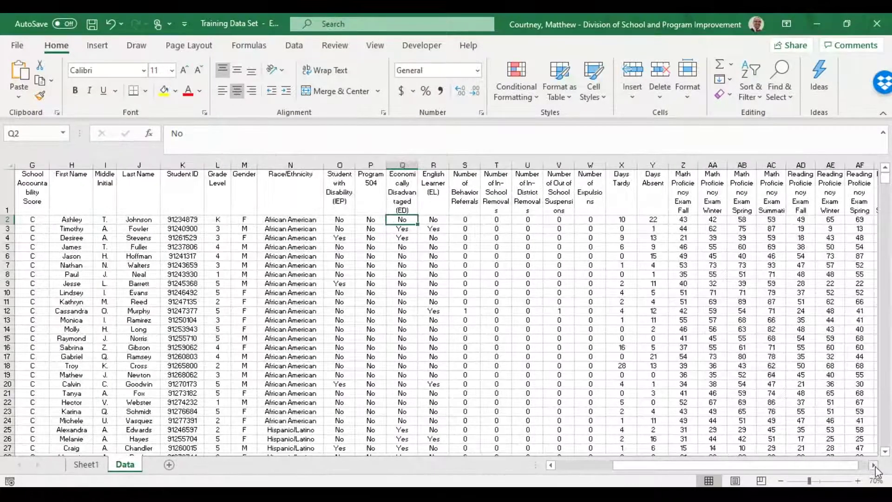
{"action": "left_click", "coordinate": [469, 198]}
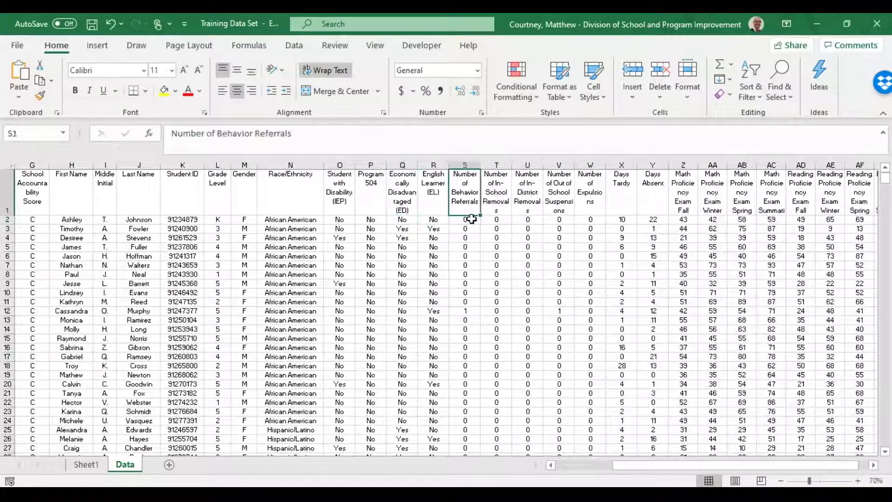
{"action": "left_click", "coordinate": [465, 165]}
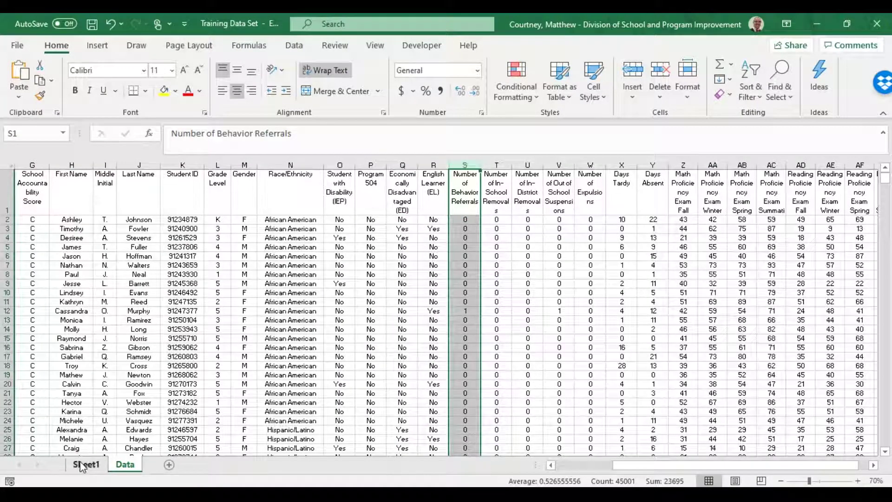
{"action": "left_click", "coordinate": [82, 465]}
{"action": "left_click", "coordinate": [212, 220]}
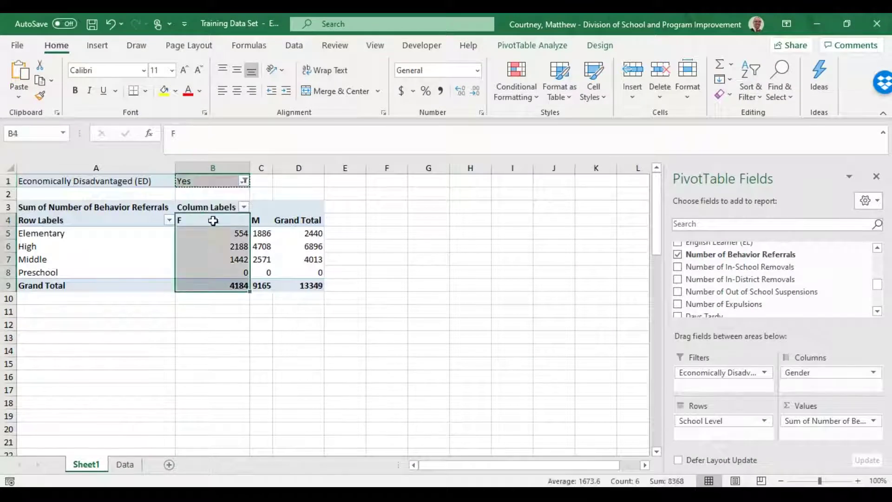
{"action": "left_click", "coordinate": [255, 220]}
{"action": "left_click", "coordinate": [198, 181]}
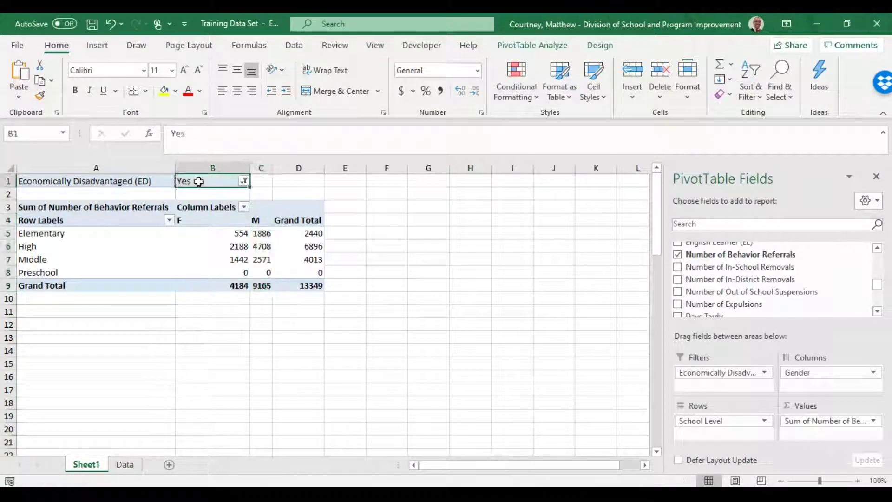
Step: Switch the Economically Disadvantaged (ED) report filter to (All) and finally to No
{"action": "left_click", "coordinate": [244, 180]}
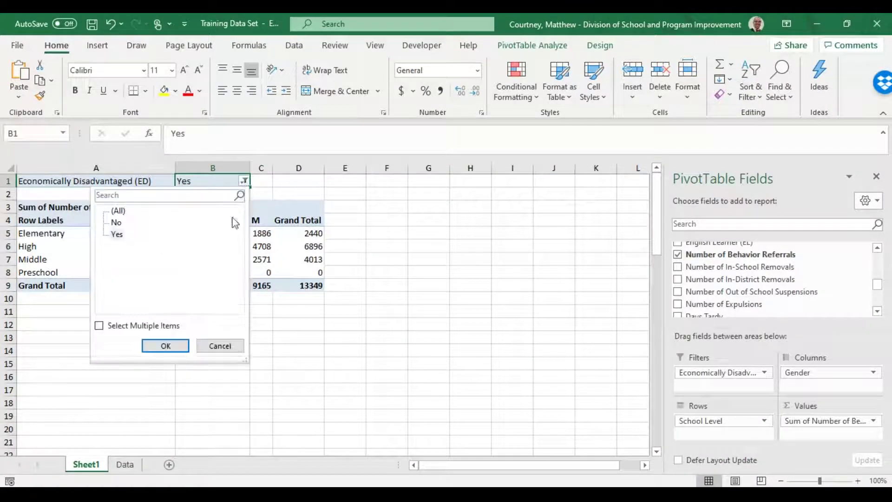
{"action": "left_click", "coordinate": [162, 346]}
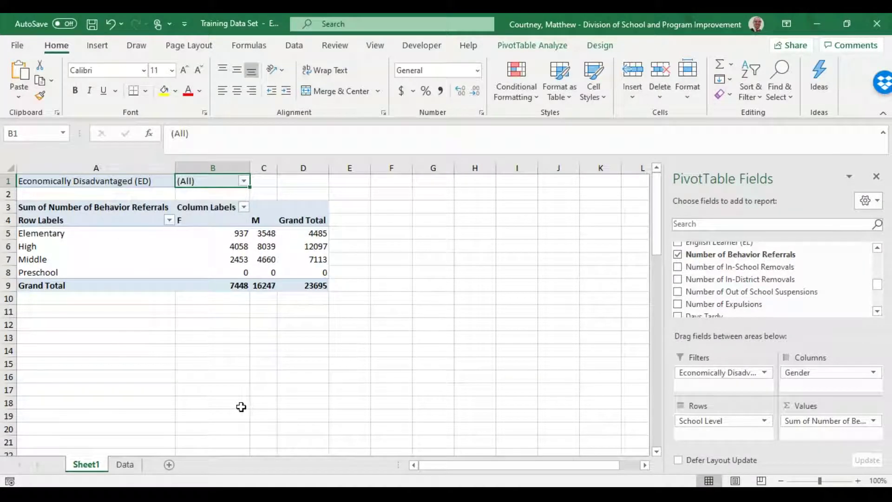
{"action": "left_click", "coordinate": [244, 181]}
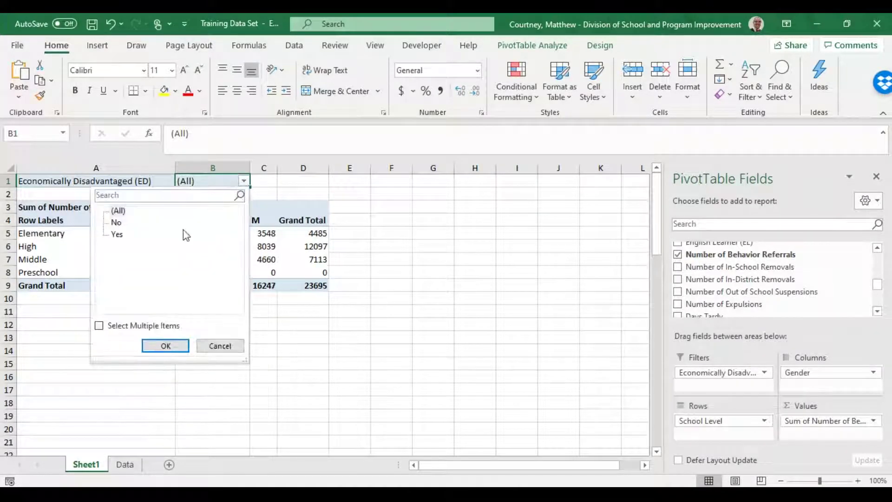
{"action": "left_click", "coordinate": [116, 222]}
{"action": "left_click", "coordinate": [172, 348]}
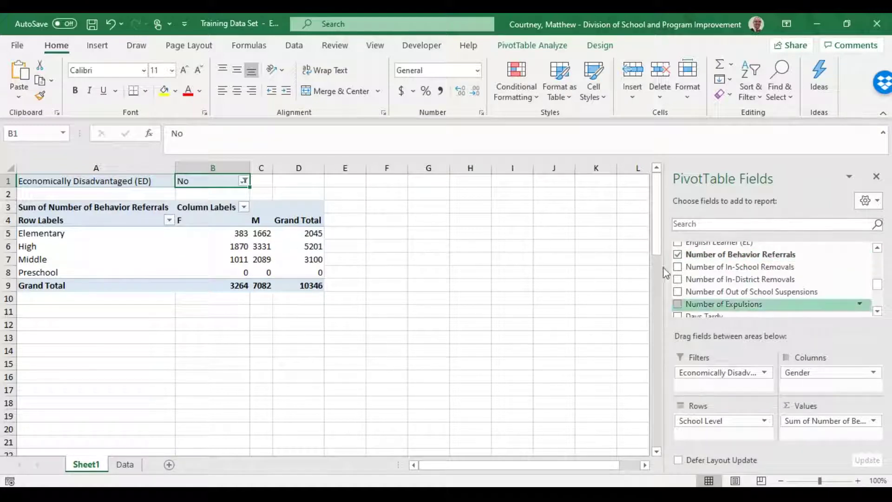
Step: Replace Number of Behavior Referrals with Math Proficiency Exam Fall in the values, summarize it by Average, and select the table from A3 to D9
{"action": "left_click", "coordinate": [677, 254]}
{"action": "scroll", "coordinate": [876, 313], "scroll_direction": "down", "scroll_amount": 6}
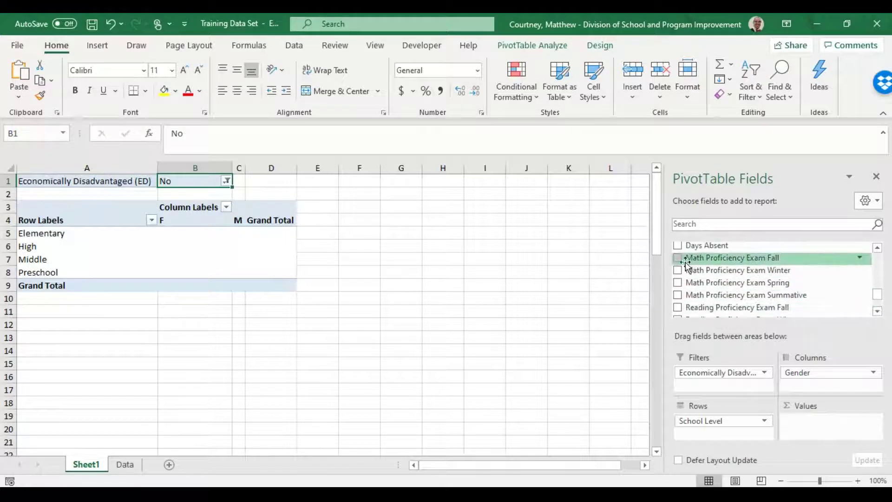
{"action": "left_click_drag", "start_coordinate": [706, 258], "coordinate": [827, 422]}
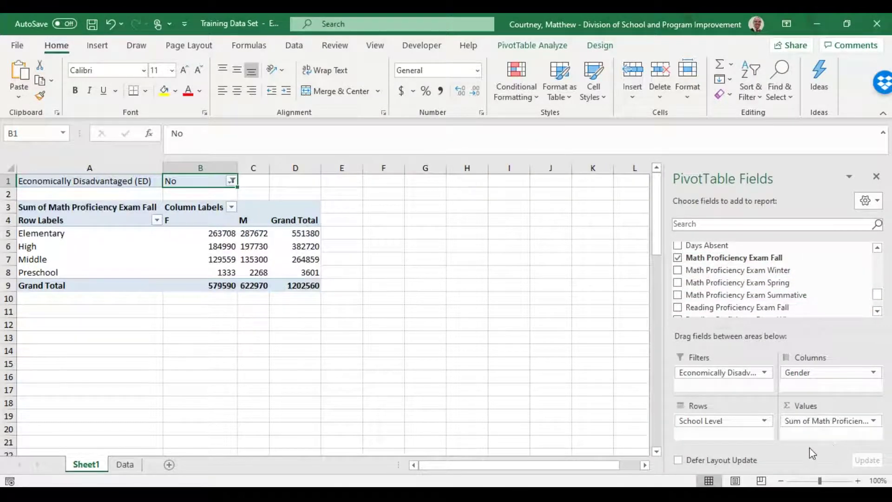
{"action": "left_click", "coordinate": [811, 421]}
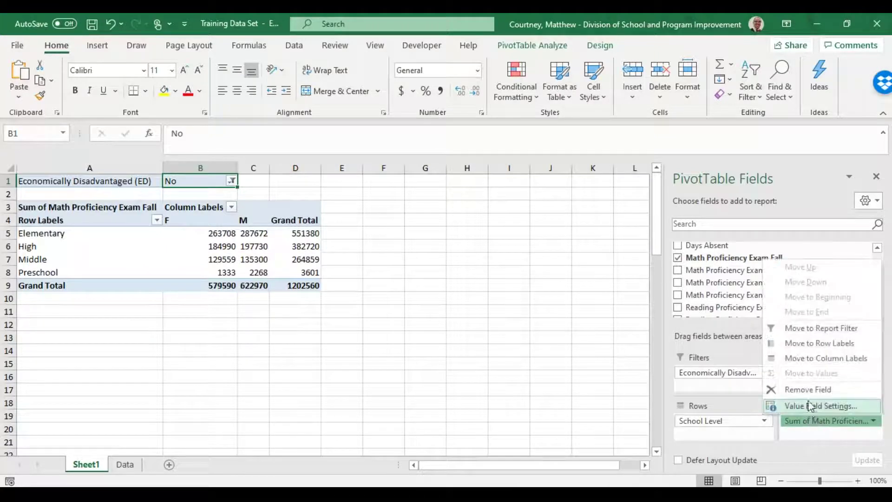
{"action": "left_click", "coordinate": [811, 406]}
{"action": "left_click", "coordinate": [385, 254]}
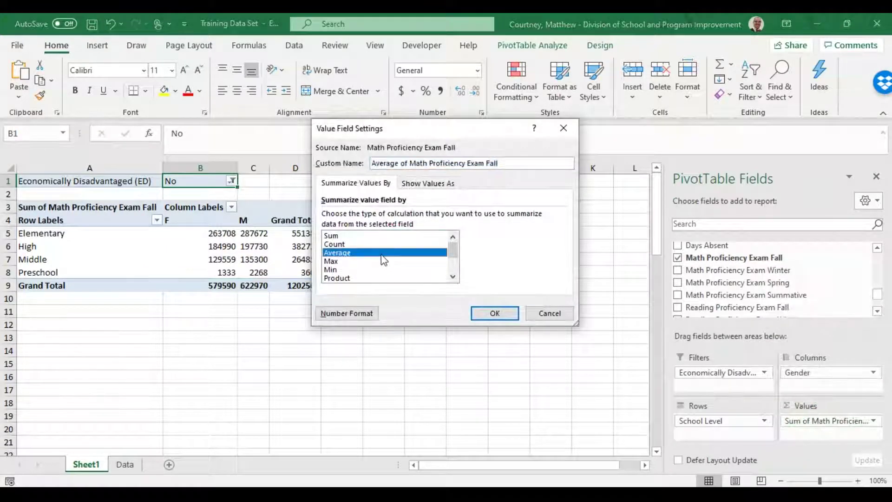
{"action": "left_click", "coordinate": [509, 313]}
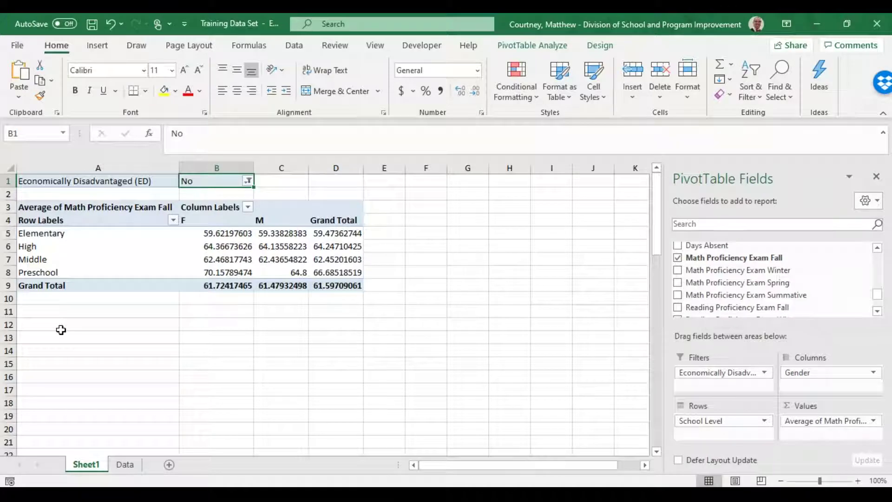
{"action": "left_click_drag", "start_coordinate": [62, 206], "coordinate": [357, 291]}
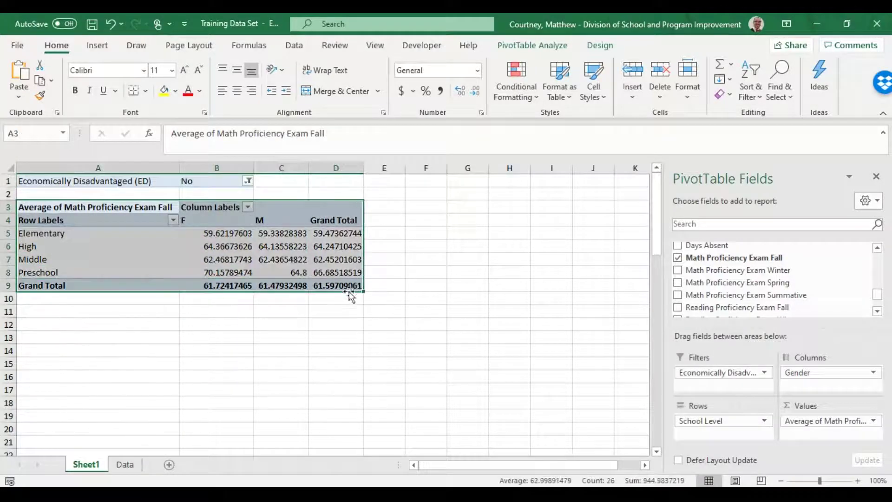
Step: Add a new worksheet and paste a copy of the PivotTable range A3:D9 into it starting at cell A1
{"action": "left_click", "coordinate": [169, 465]}
{"action": "left_click", "coordinate": [85, 464]}
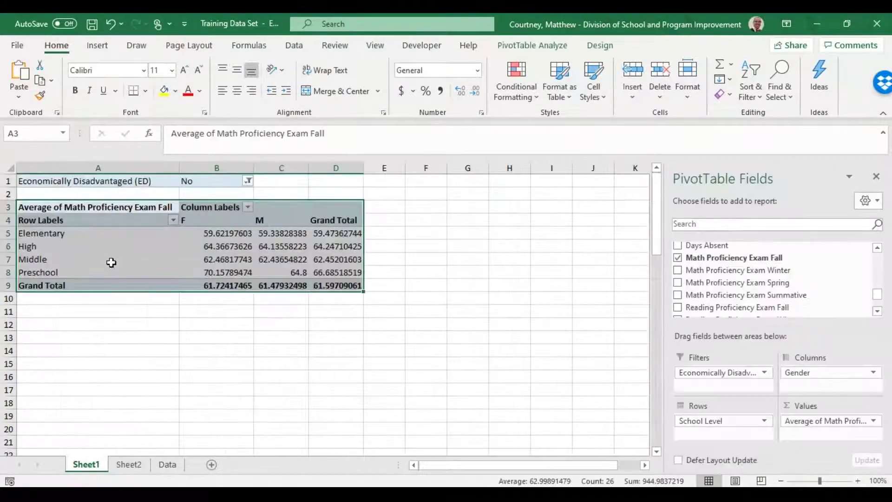
{"action": "right_click", "coordinate": [111, 263]}
{"action": "left_click", "coordinate": [127, 274]}
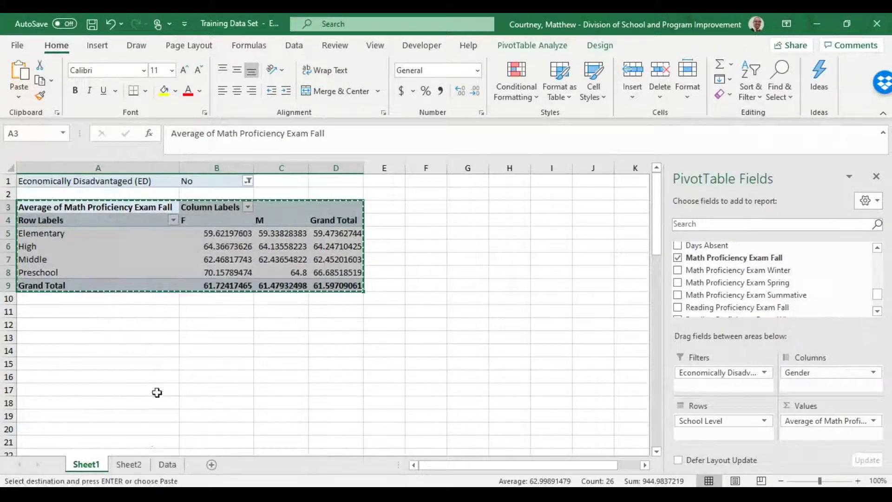
{"action": "left_click", "coordinate": [168, 465]}
{"action": "left_click", "coordinate": [129, 464]}
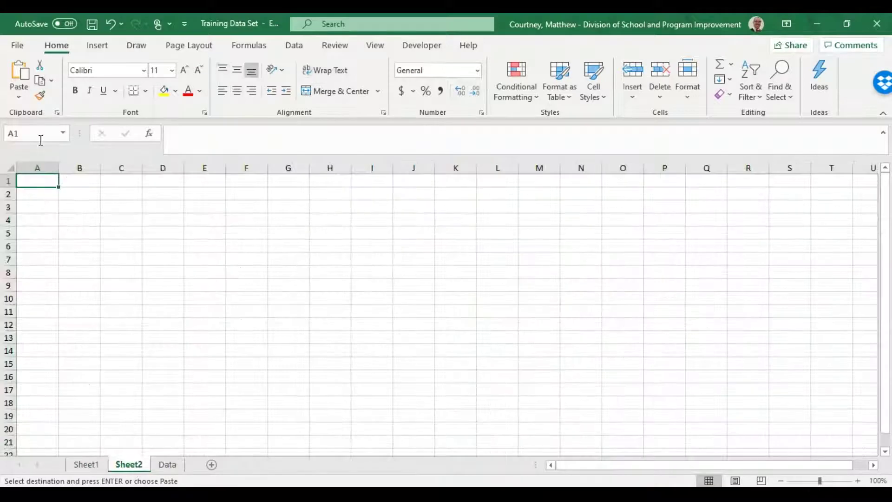
{"action": "left_click", "coordinate": [19, 72]}
{"action": "left_click", "coordinate": [131, 309]}
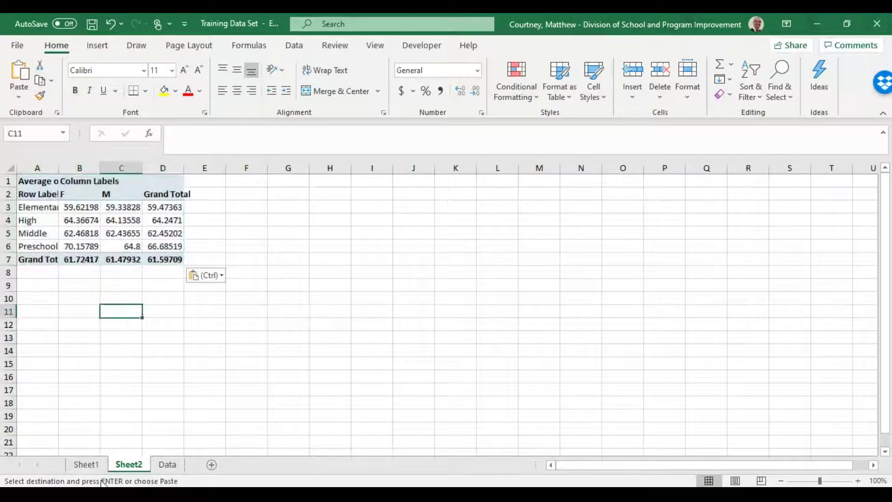
Step: Return to the PivotTable on Sheet1 and select its Elementary value for F in cell B5
{"action": "left_click", "coordinate": [87, 464]}
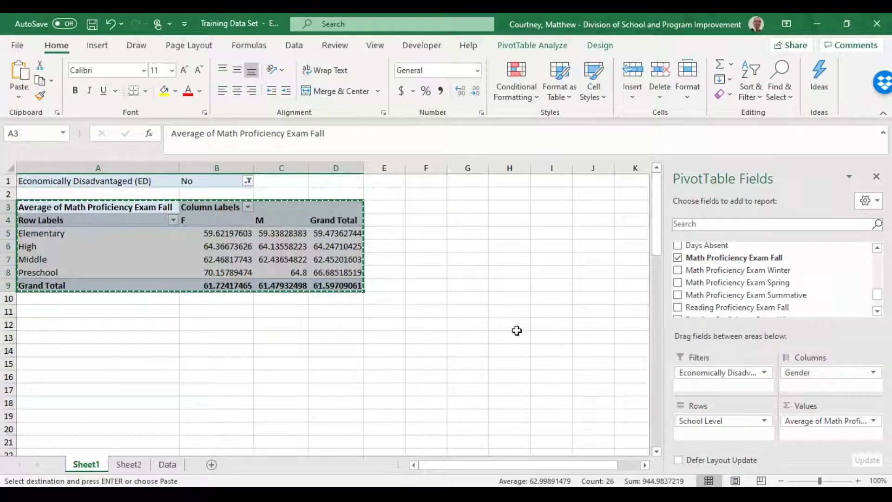
{"action": "left_click", "coordinate": [403, 352]}
{"action": "left_click", "coordinate": [253, 235]}
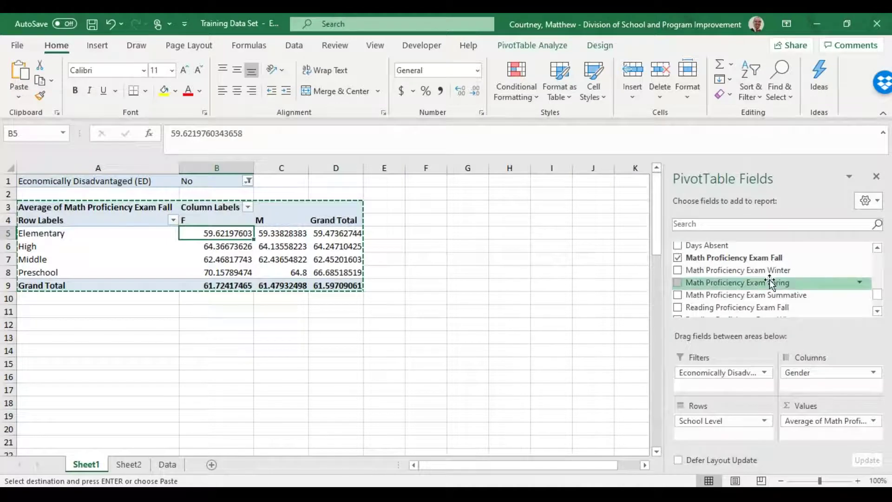